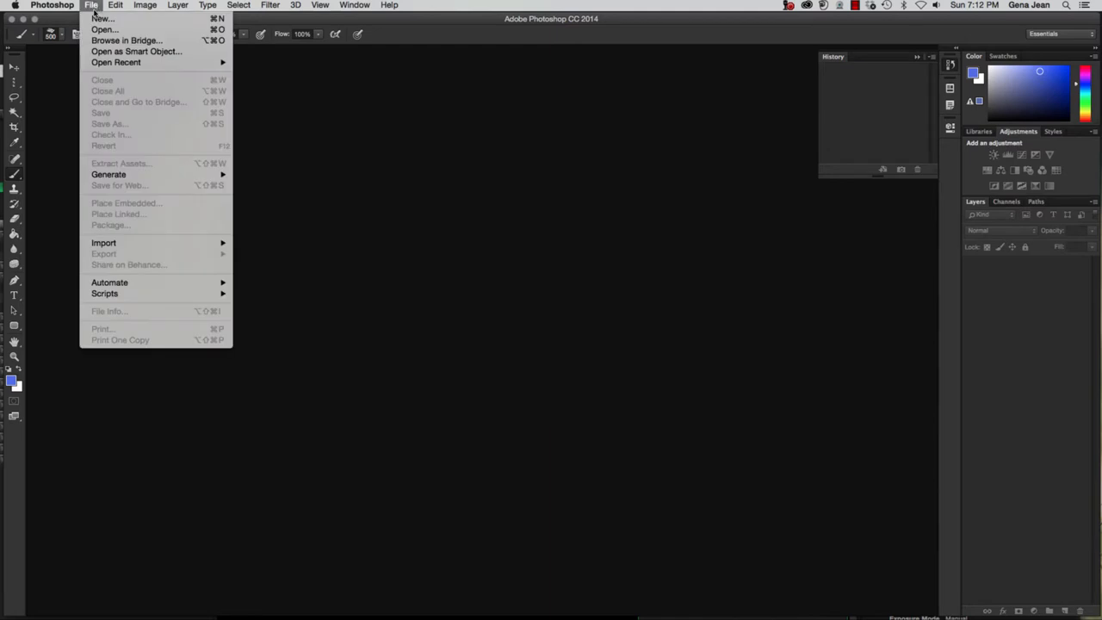
Switch to Adobe Bridge, browse the Chapter3 folder and open starrynight.jpg in Photoshop
left_click(121, 40)
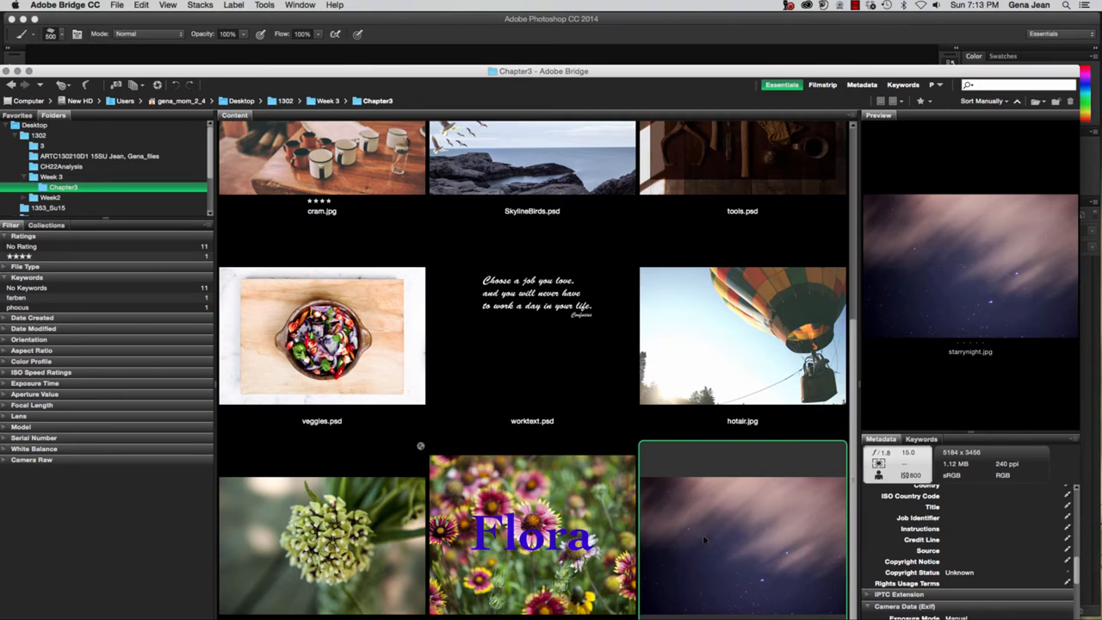
left_click(853, 223)
left_click_drag(852, 304, 842, 576)
left_click_drag(603, 65, 605, 11)
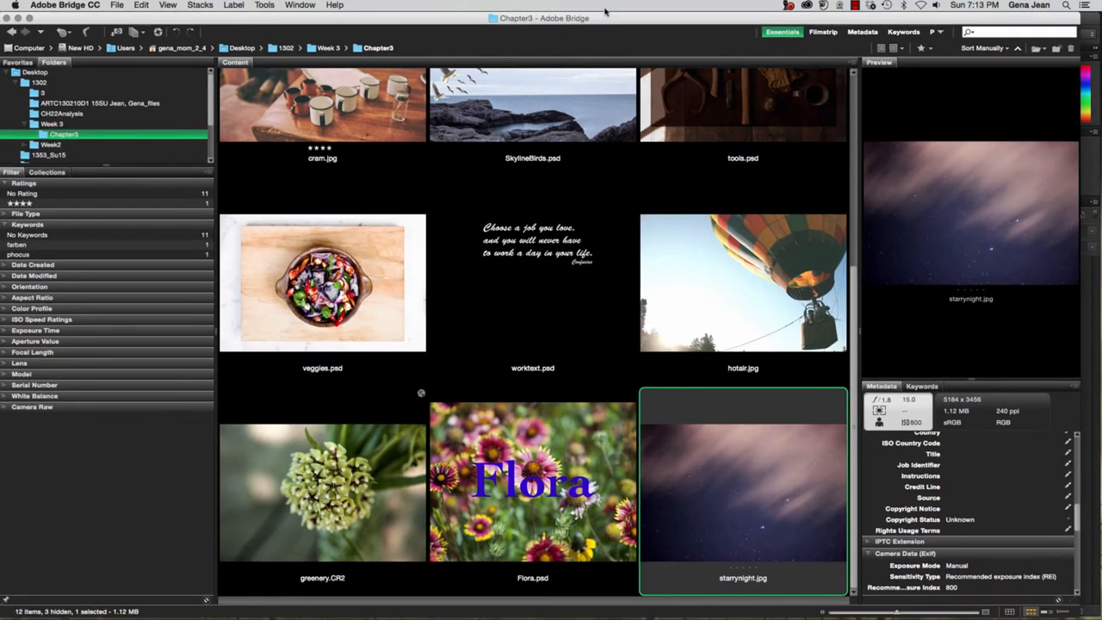
scroll(722, 508, "up", 5)
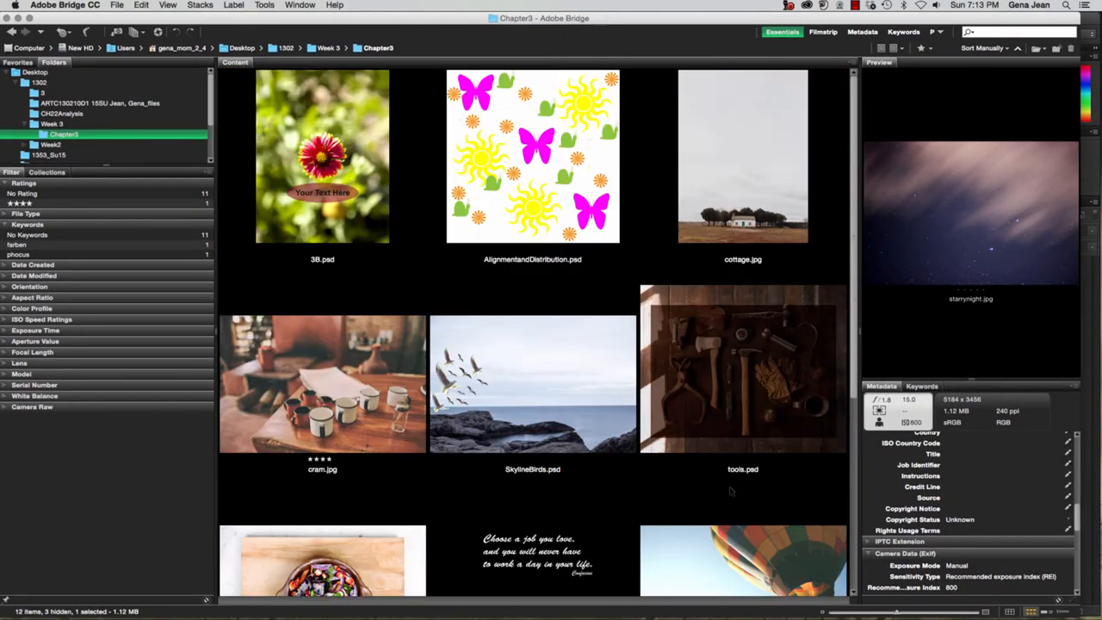
scroll(689, 478, "down", 3)
double_click(717, 538)
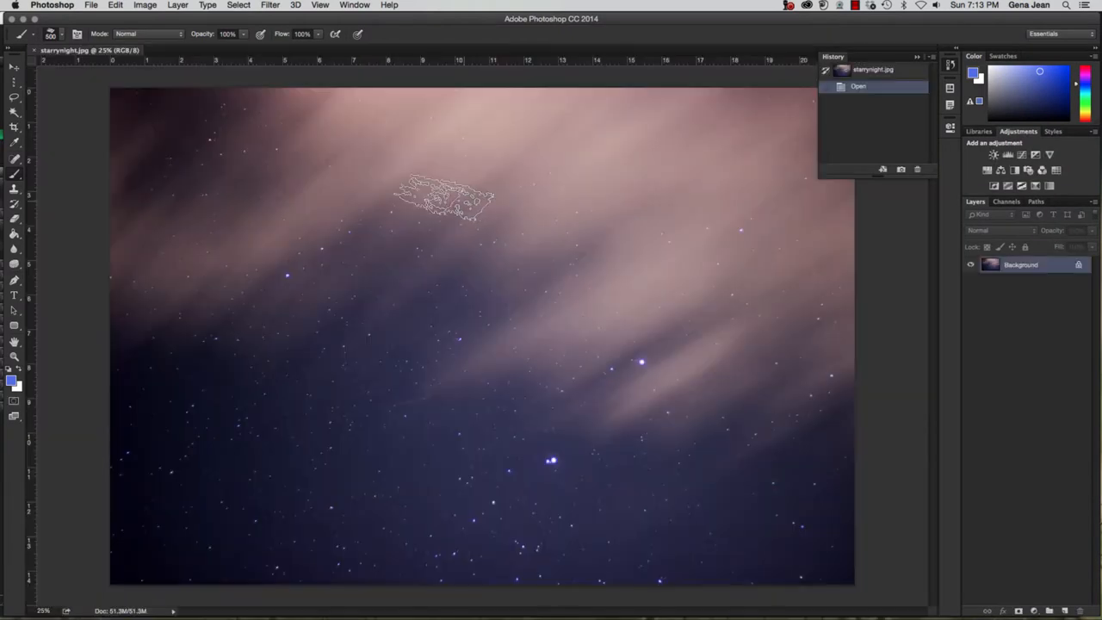
Convert the locked Background into a regular layer, keeping the suggested name Layer 0
left_click(14, 66)
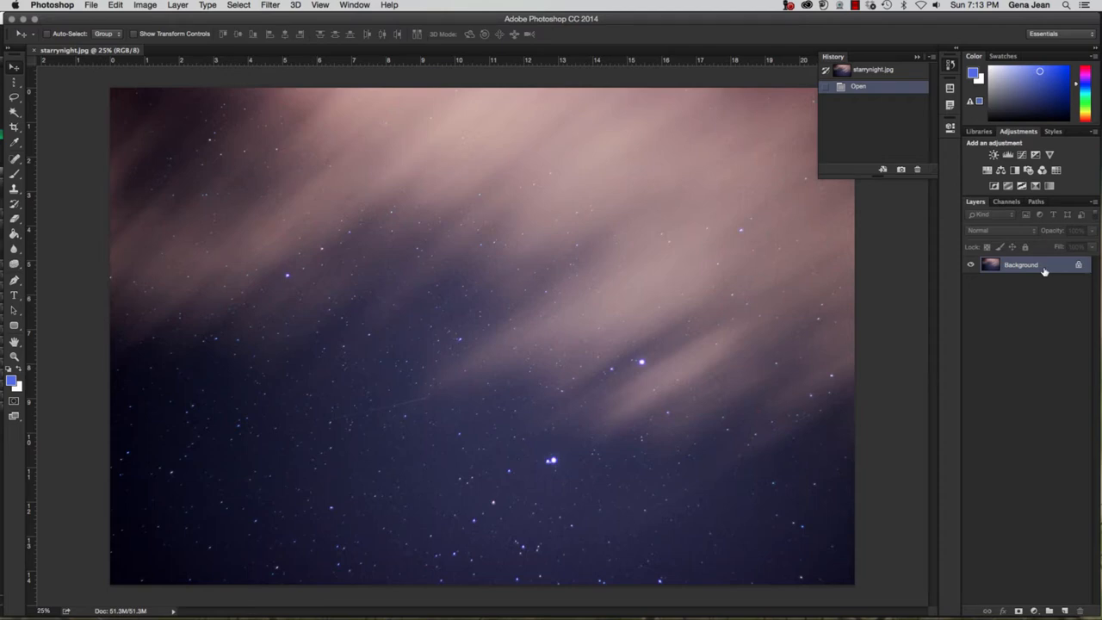
double_click(1044, 270)
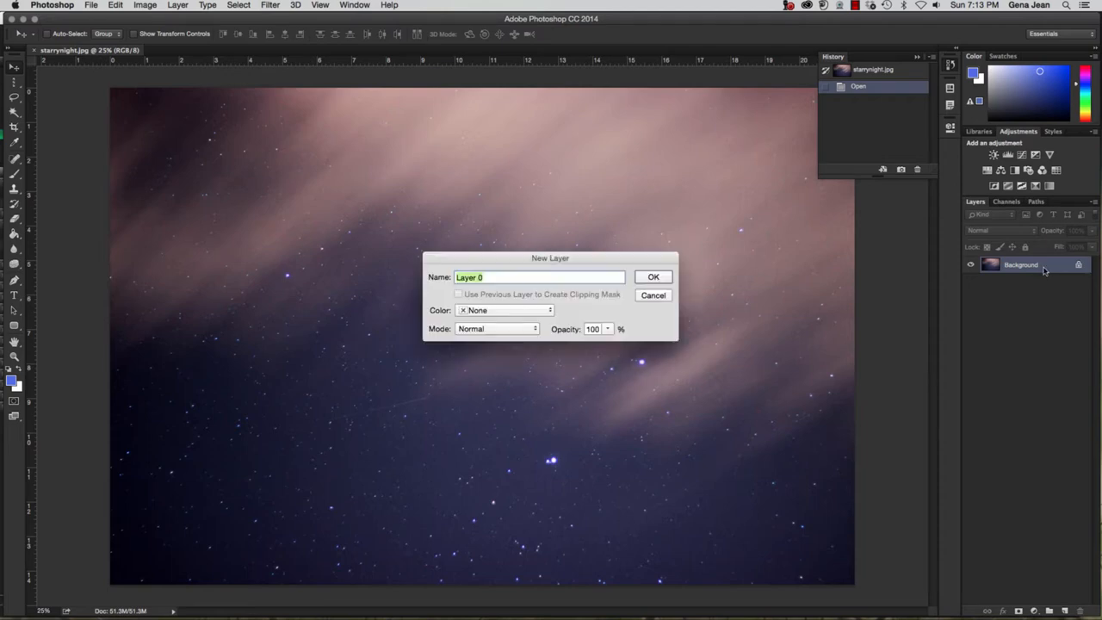
left_click(656, 278)
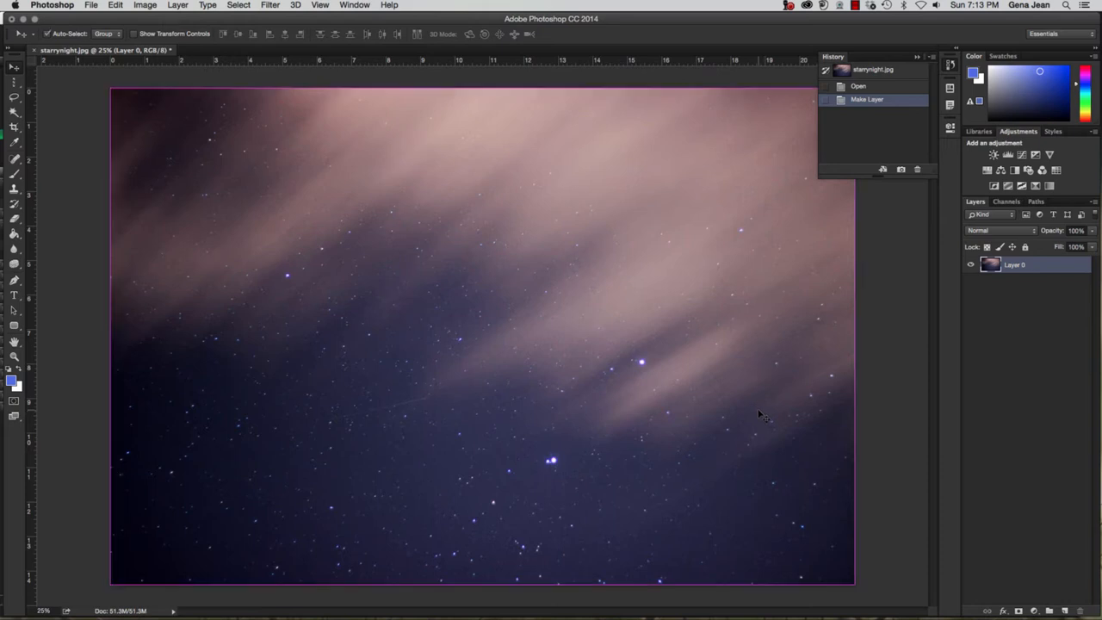
Create a new empty layer named Clip One above Layer 0
key("super+shift+n")
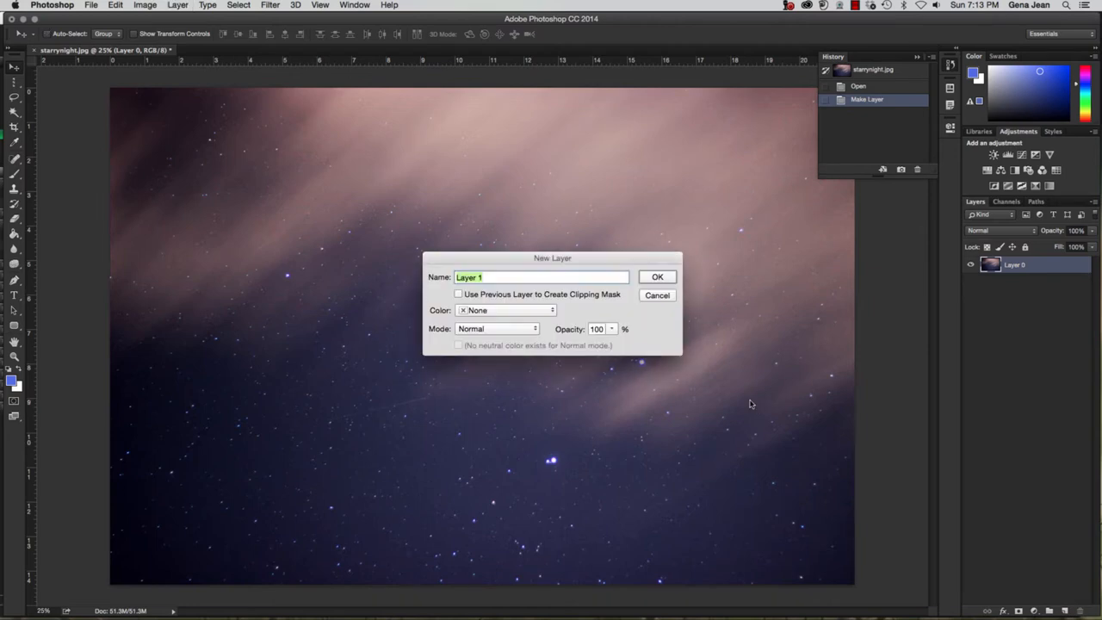
type("Clip One")
left_click(657, 278)
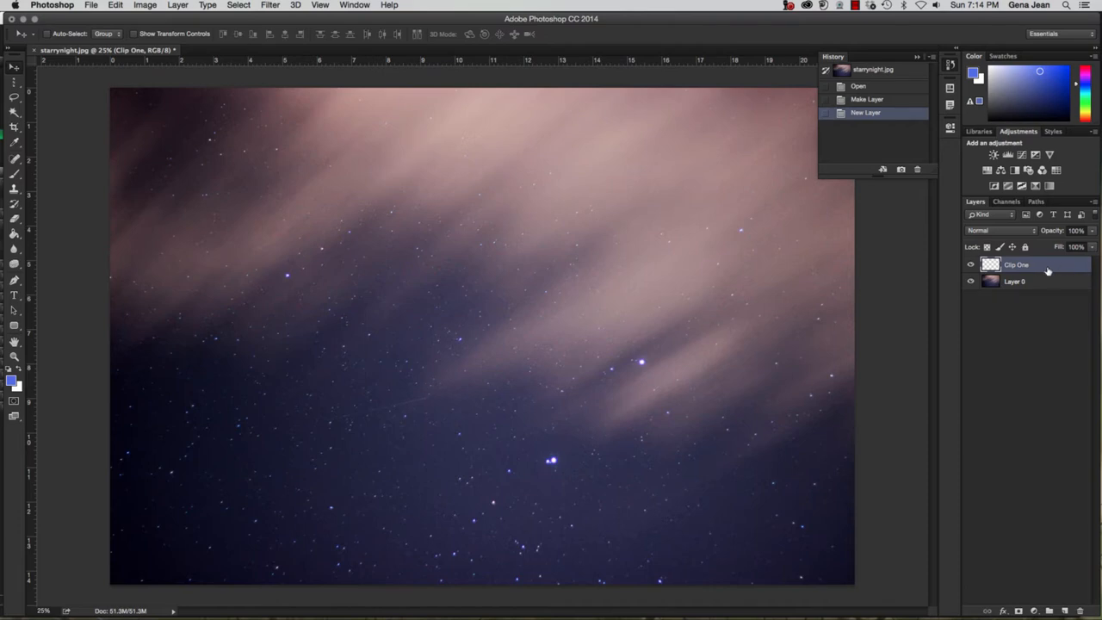
Choose the textured brush tip labelled 60 for the Brush tool and set its size to 350 px
left_click(505, 272)
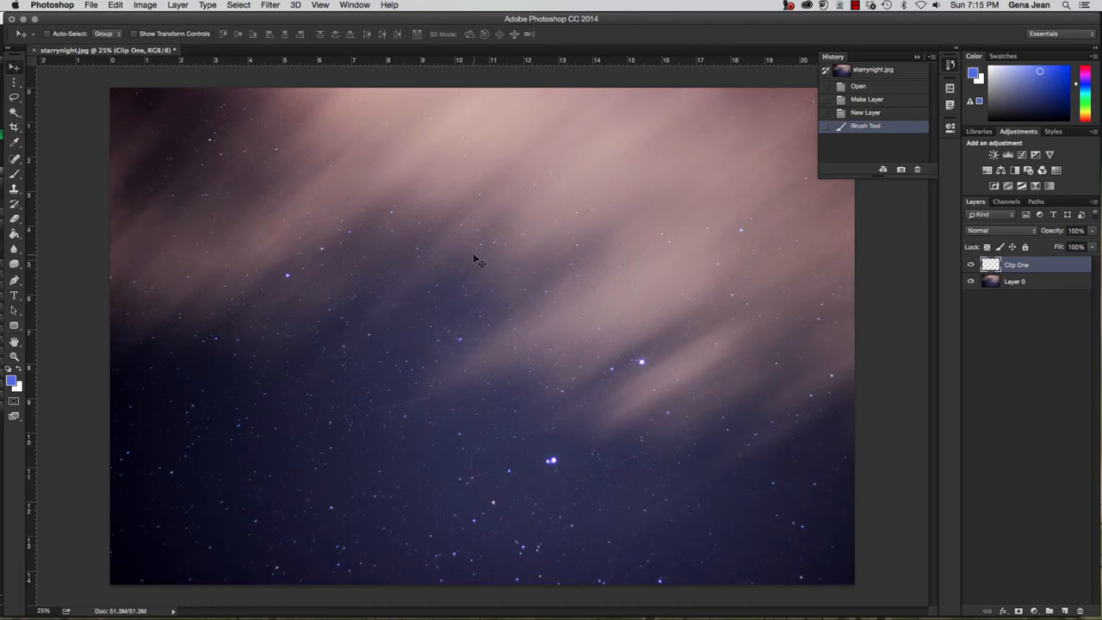
key("b")
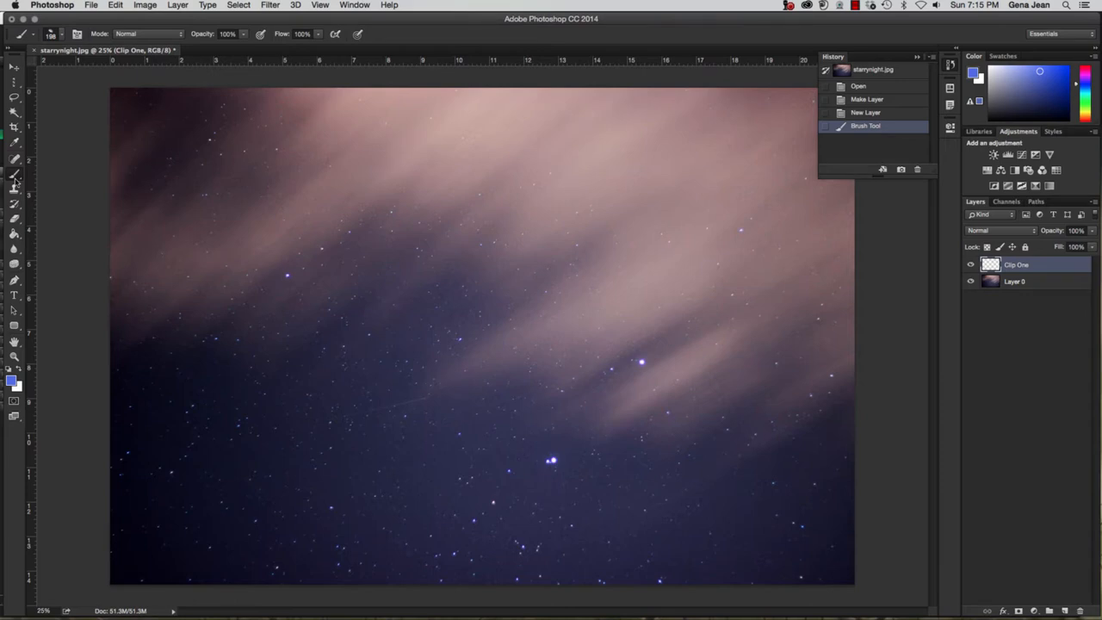
left_click(62, 35)
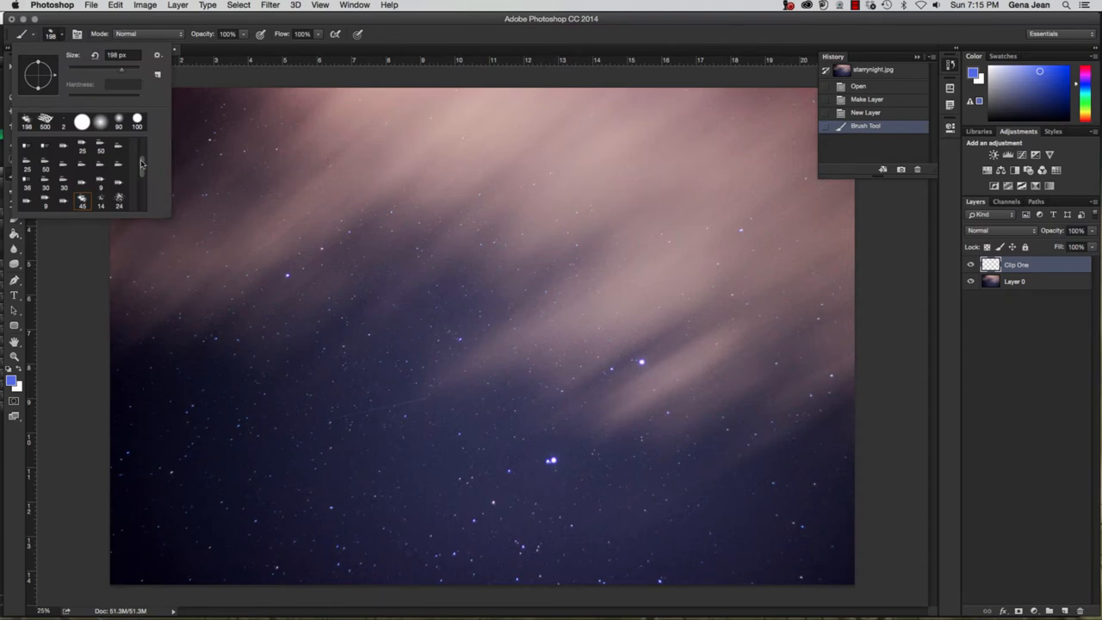
left_click_drag(144, 164, 145, 181)
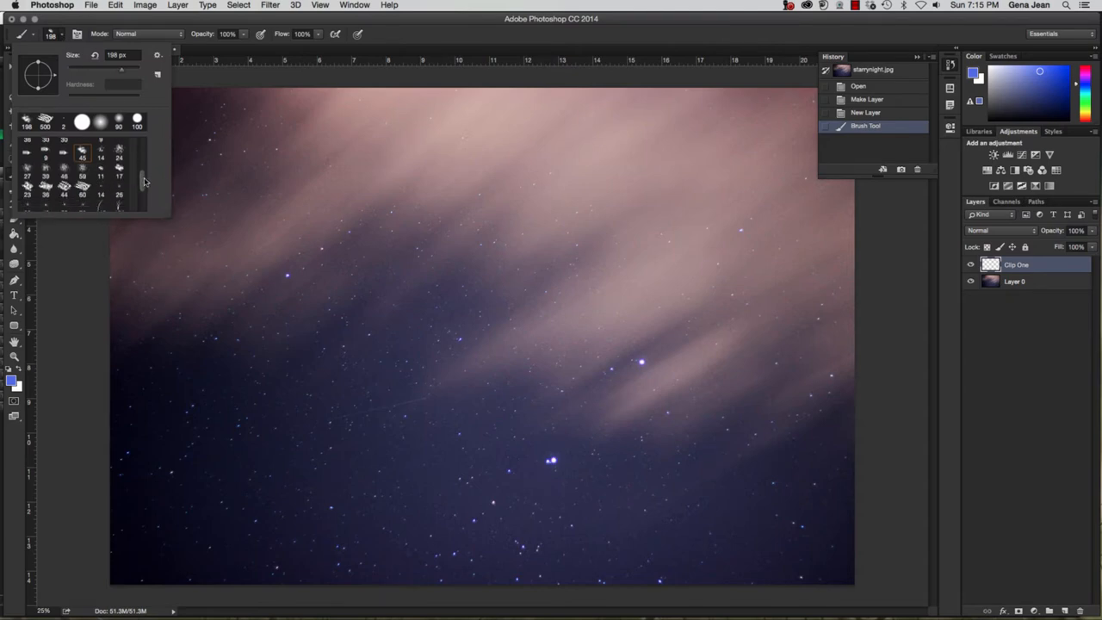
left_click(82, 190)
left_click(122, 68)
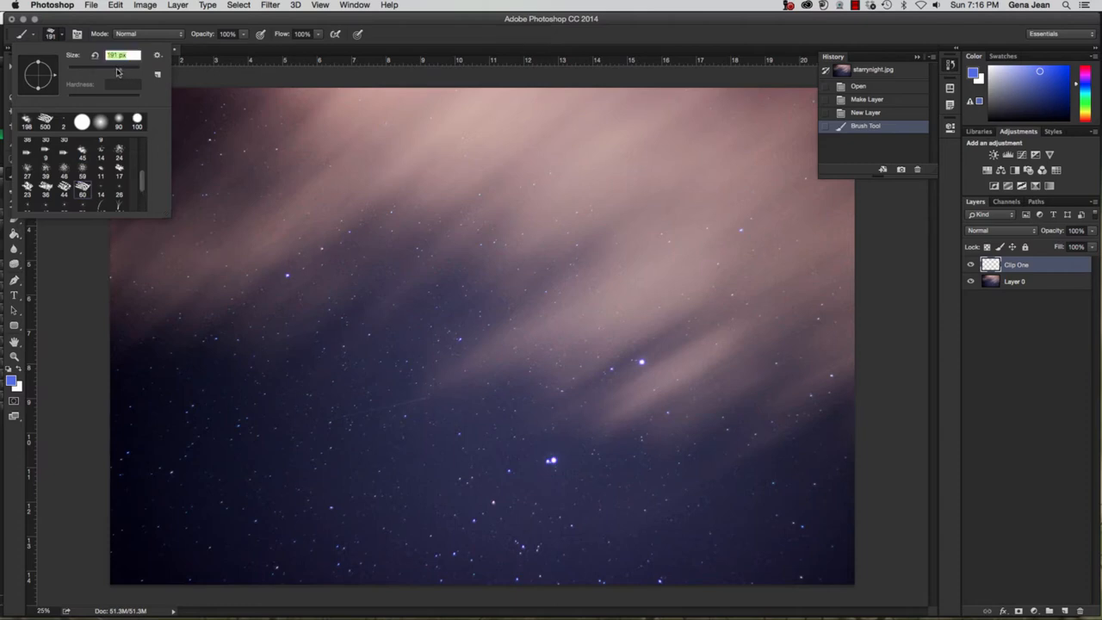
left_click(131, 74)
left_click(126, 69)
type("350")
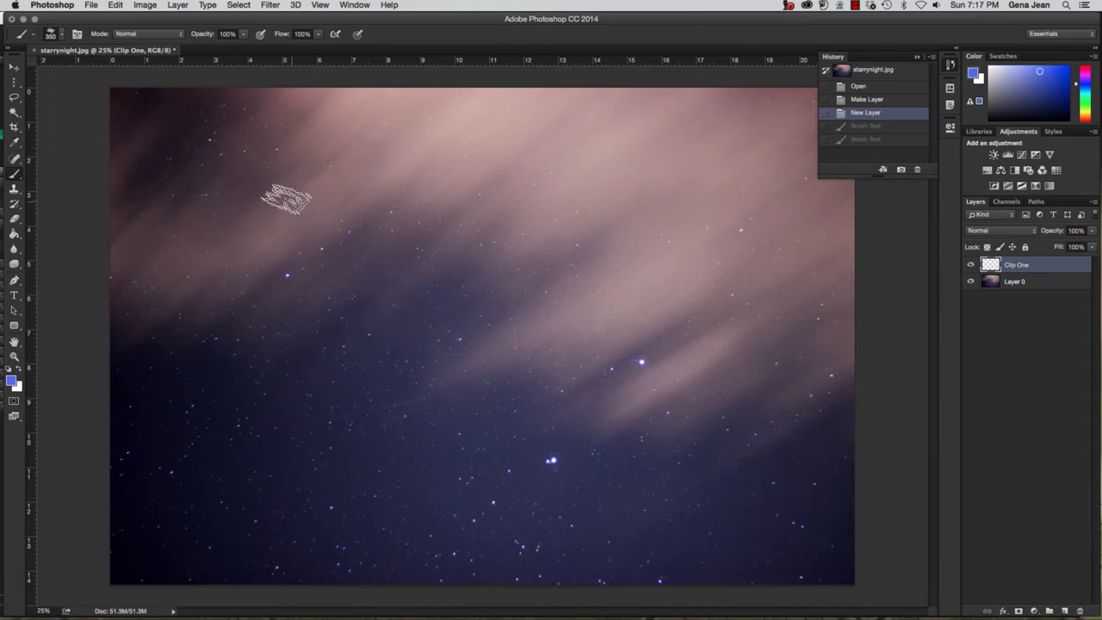
Paint the author's surname in large blue handwritten letters across the Clip One layer and add a rising underline stroke beneath it
mouse_move(231, 152)
left_mouse_down()
mouse_move(327, 369)
mouse_move(229, 441)
mouse_move(202, 404)
mouse_move(262, 378)
mouse_move(236, 385)
left_mouse_up()
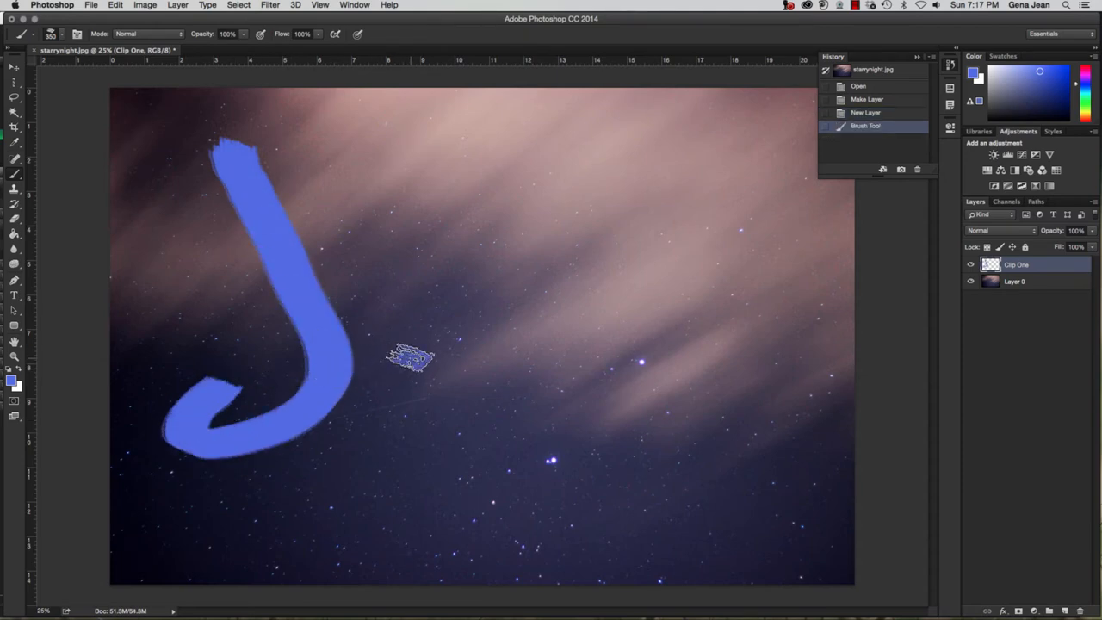
mouse_move(398, 355)
left_mouse_down()
mouse_move(462, 342)
mouse_move(470, 309)
mouse_move(396, 315)
mouse_move(415, 382)
mouse_move(542, 384)
left_mouse_up()
mouse_move(594, 280)
left_mouse_down()
mouse_move(546, 253)
mouse_move(738, 315)
left_mouse_up()
mouse_move(654, 228)
left_mouse_down()
mouse_move(743, 283)
mouse_move(701, 229)
mouse_move(801, 215)
mouse_move(844, 252)
left_mouse_up()
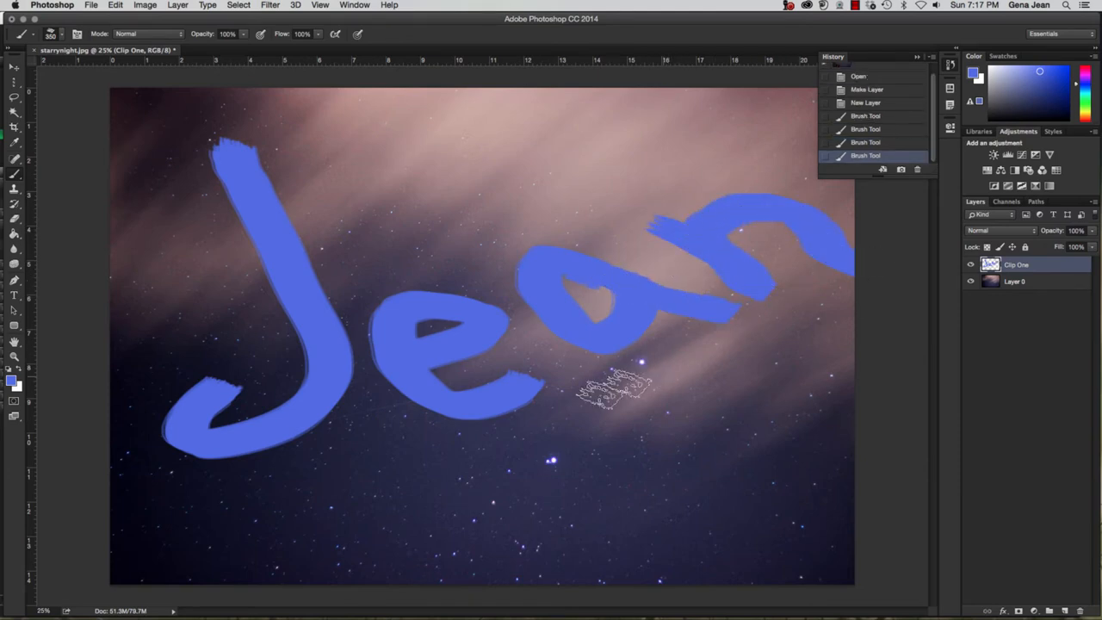
left_click_drag(394, 525, 749, 402)
left_click_drag(840, 388, 857, 380)
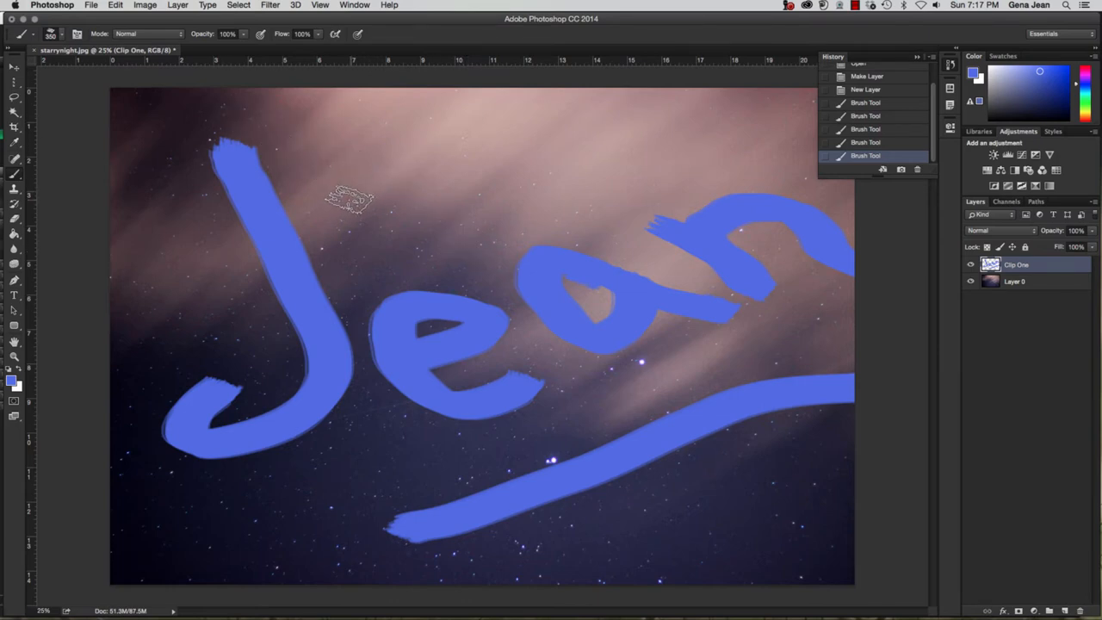
Move the Clip One layer beneath Layer 0 and rename Layer 0 as Starry Night
key("v")
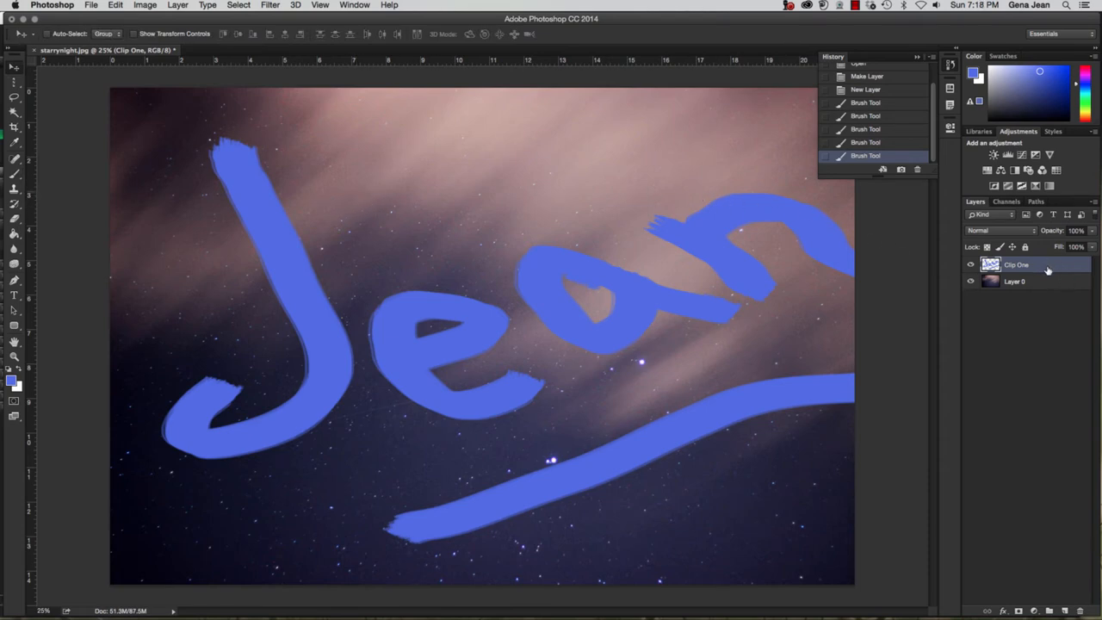
left_click_drag(1048, 269, 1019, 291)
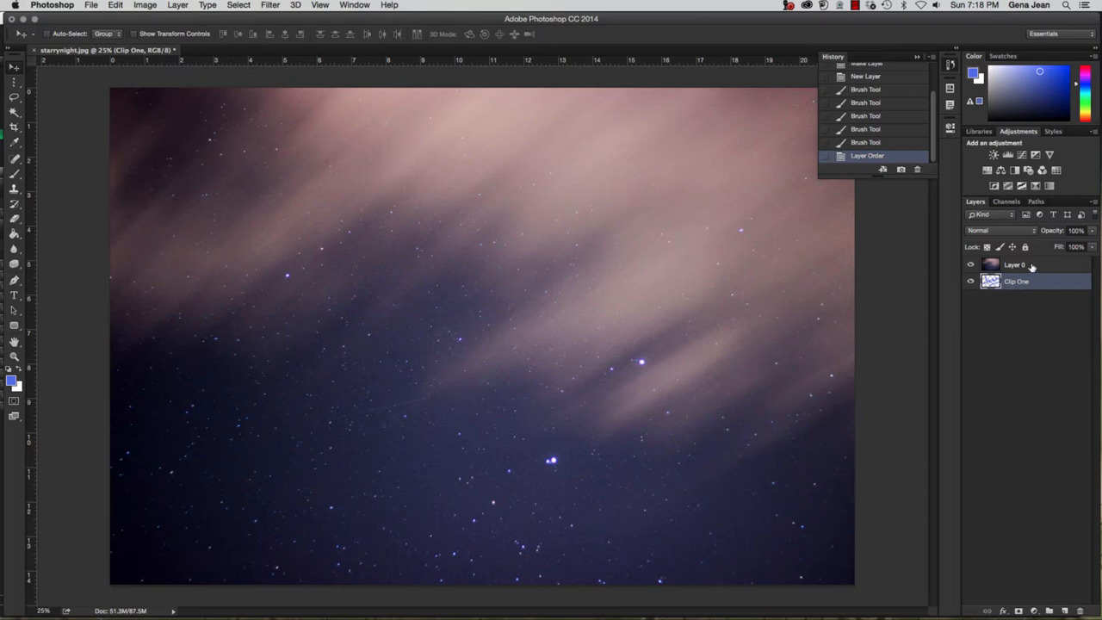
left_click(1032, 269)
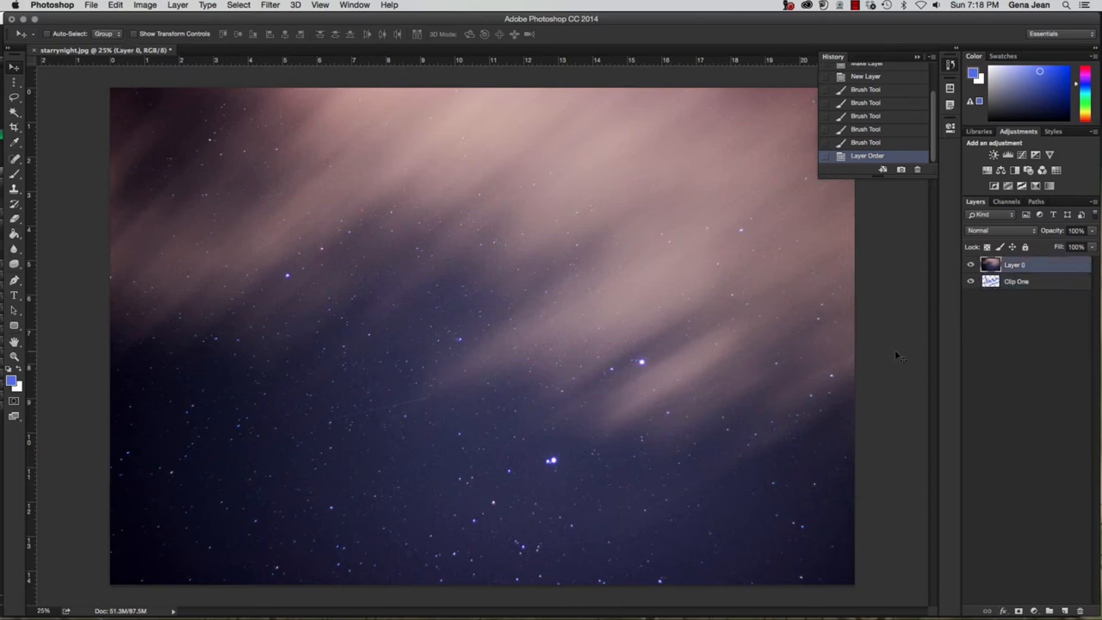
double_click(1015, 266)
type("Starry Night")
key("Return")
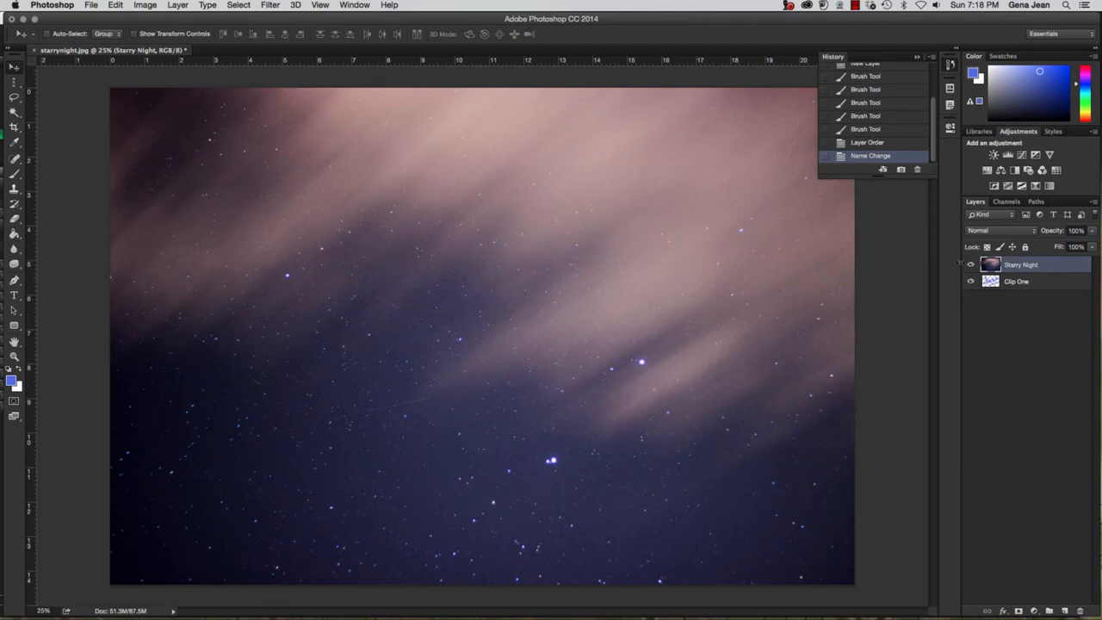
Create a clipping mask that clips the Starry Night layer to the painted Clip One layer
left_click(1093, 201)
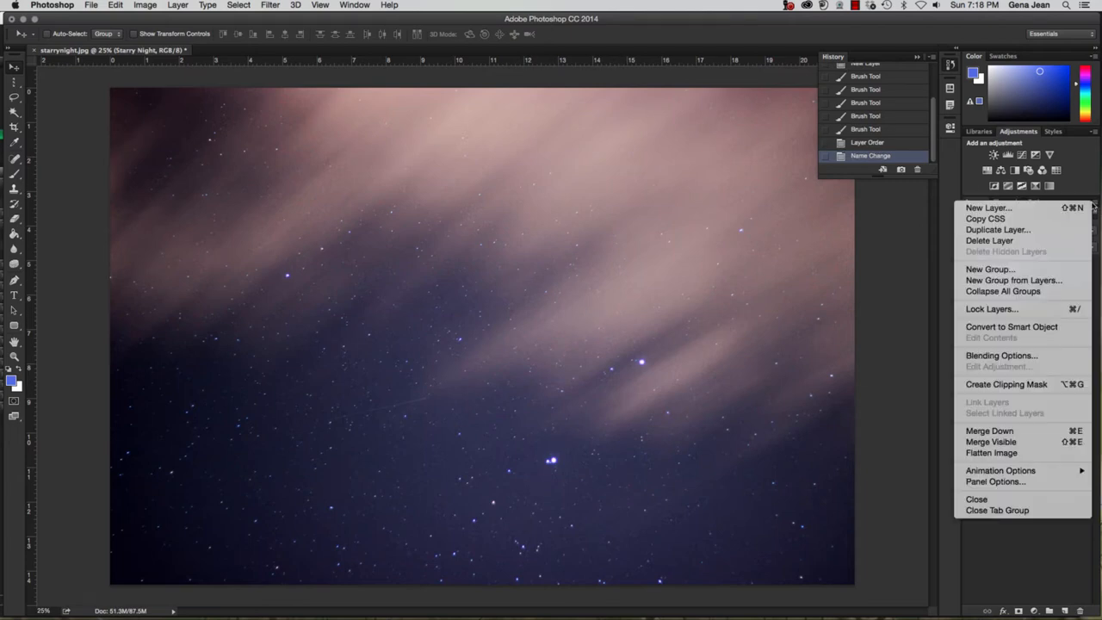
left_click(995, 386)
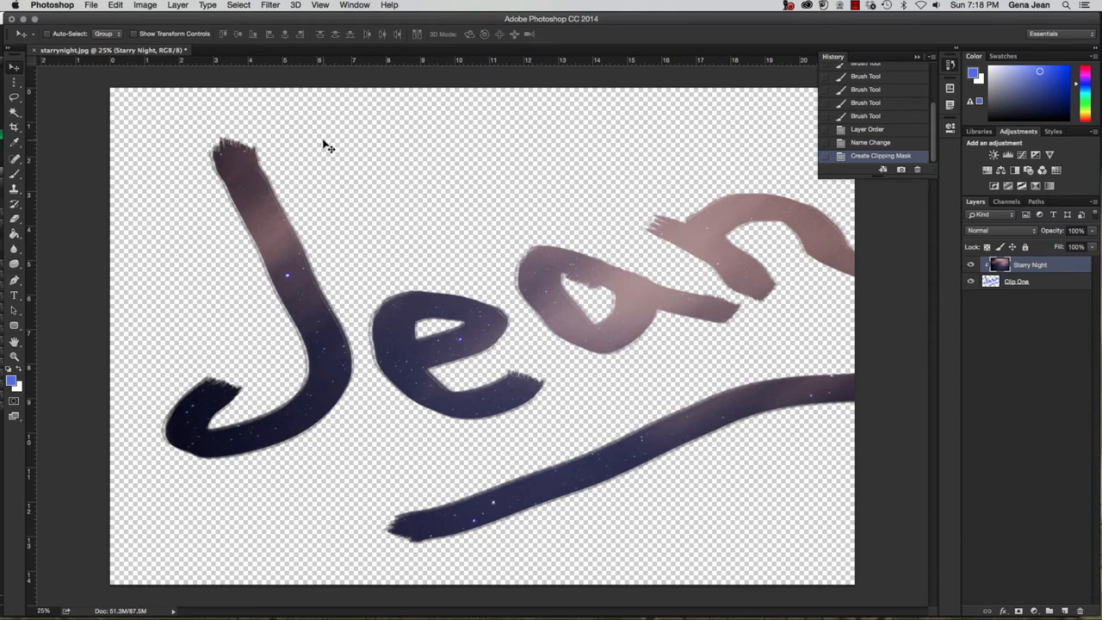
Save the image in Photoshop format in the Chapter3 folder, with 3 and the author's name before starrynight in the file name, and close it
left_click(90, 5)
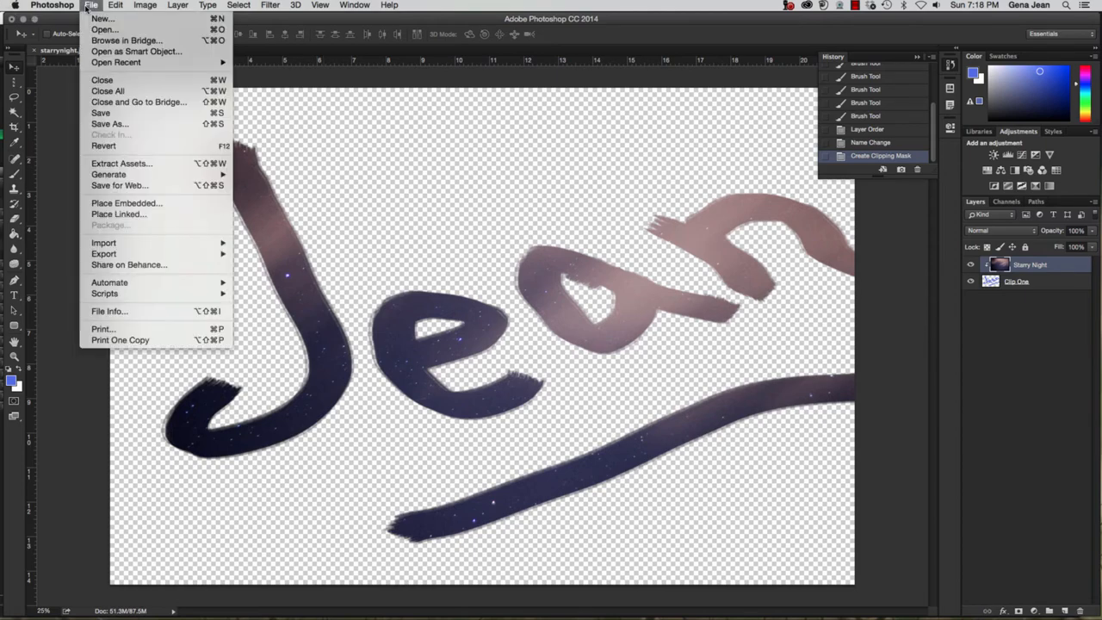
left_click(121, 128)
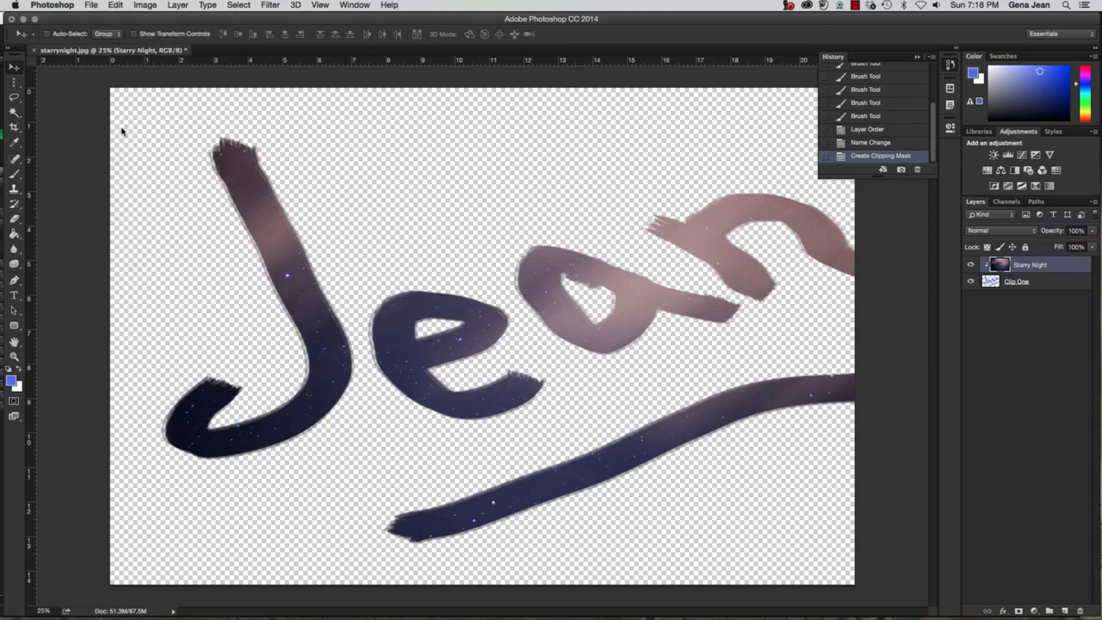
type("3starrynight.psd")
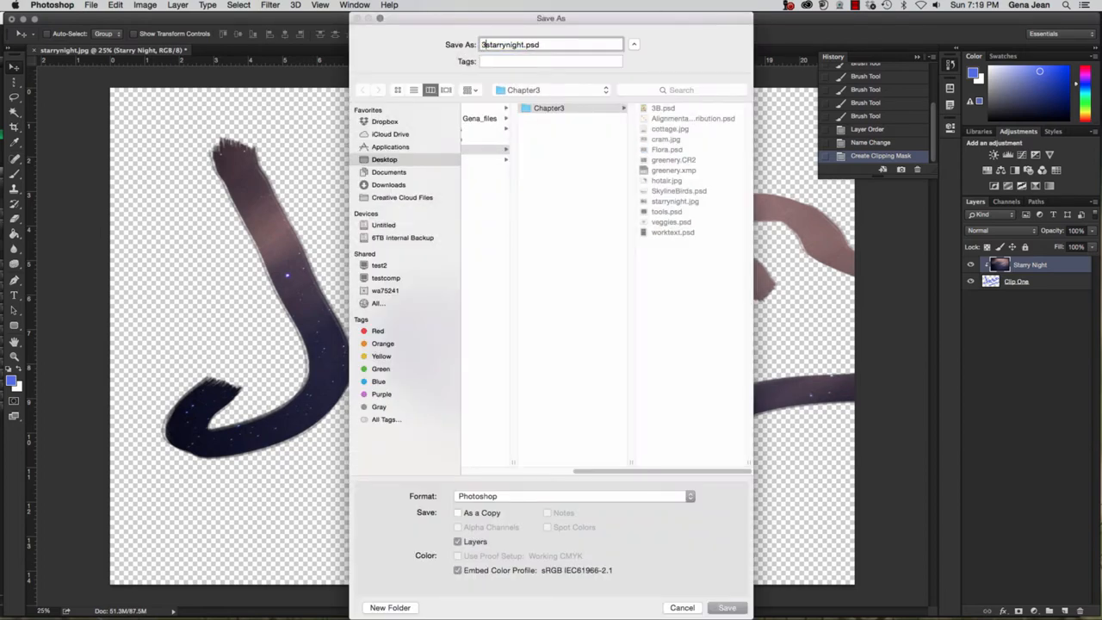
type("_")
type("Jean")
left_click(551, 110)
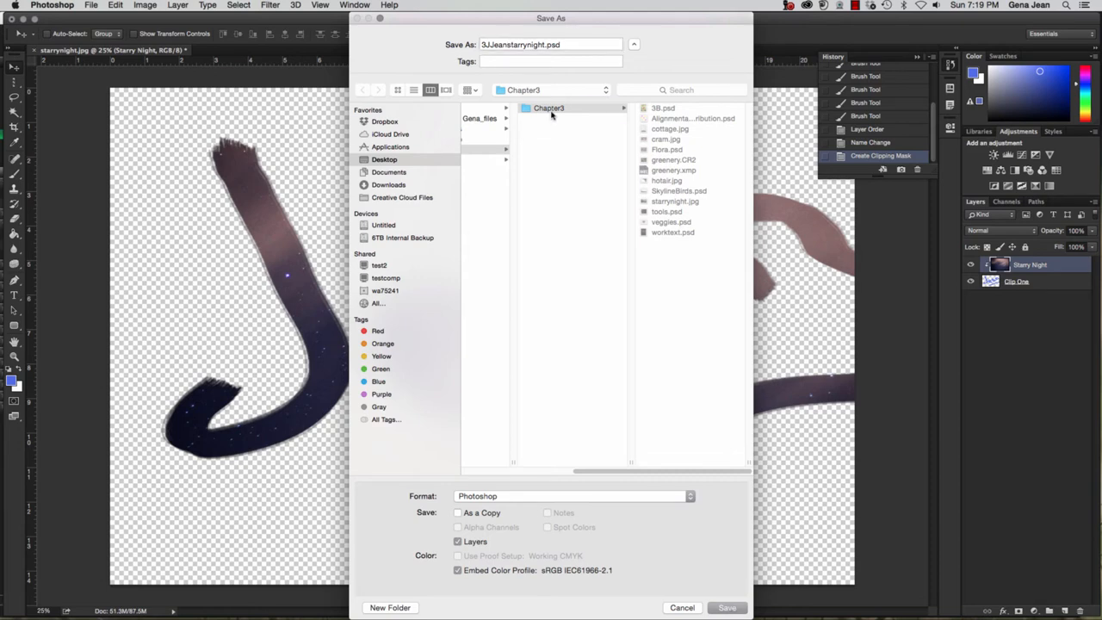
left_click(726, 608)
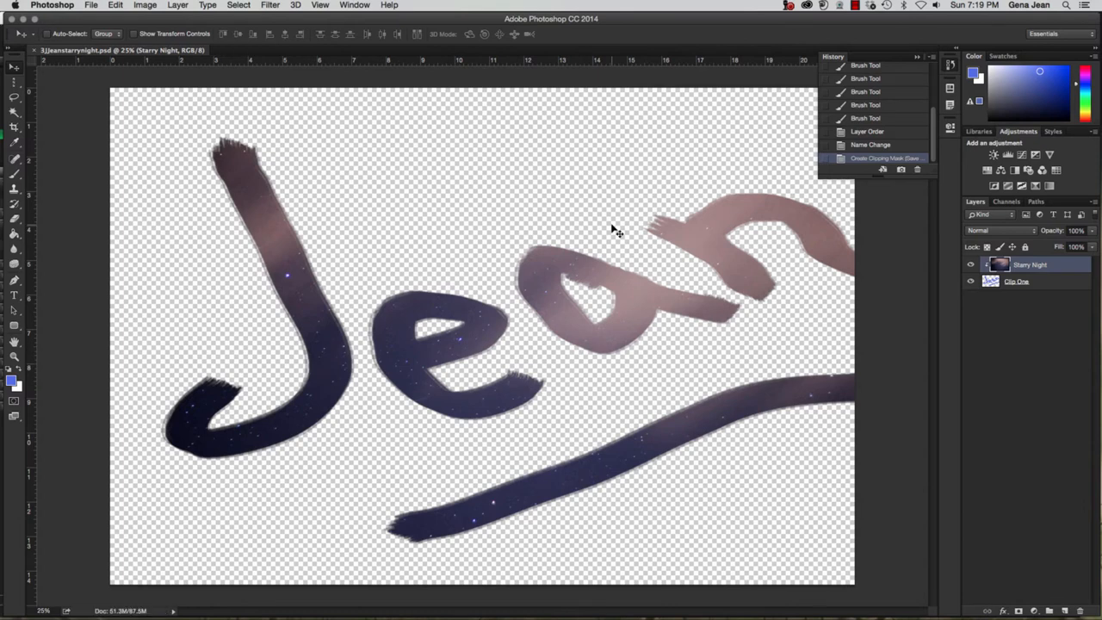
left_click(36, 49)
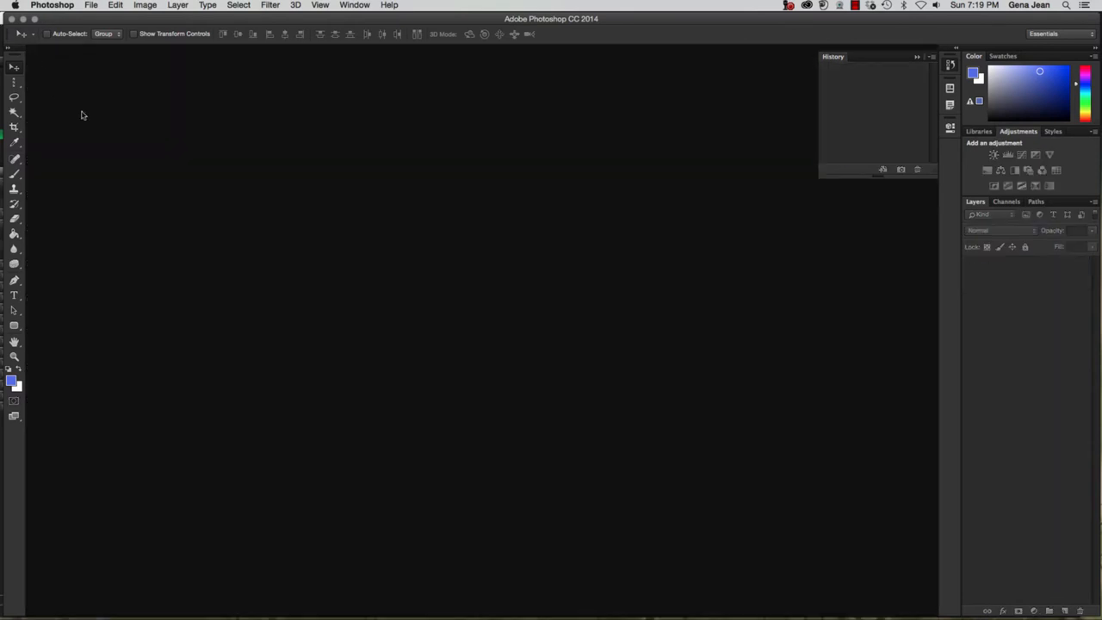
Switch to Adobe Bridge and open Flora.psd from the Chapter3 folder in Photoshop
left_click(93, 5)
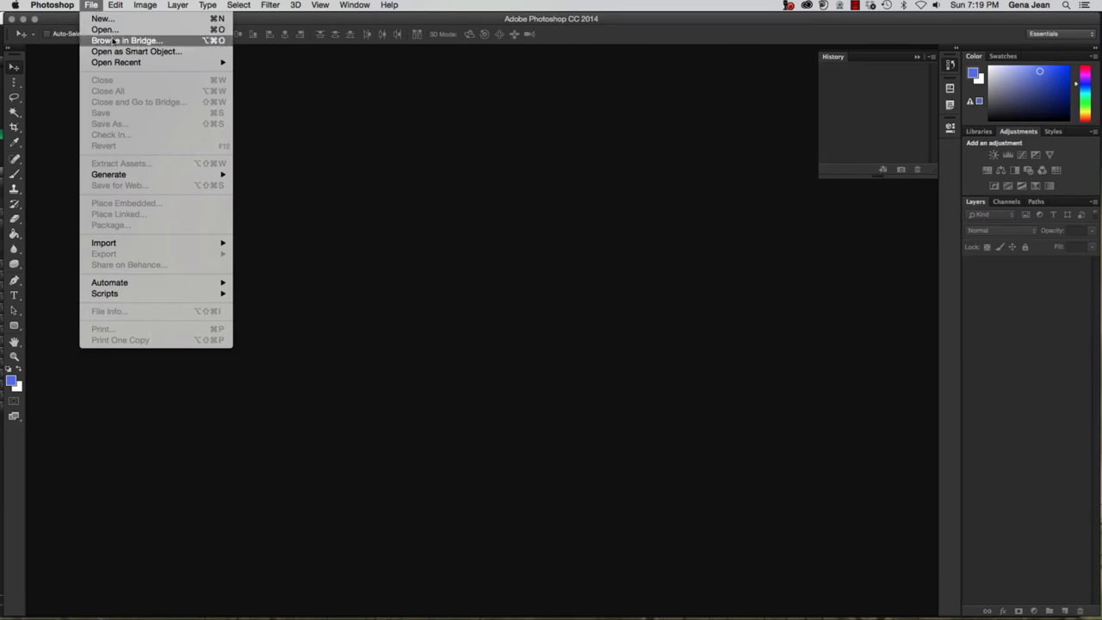
left_click(117, 41)
scroll(410, 350, "down", 5)
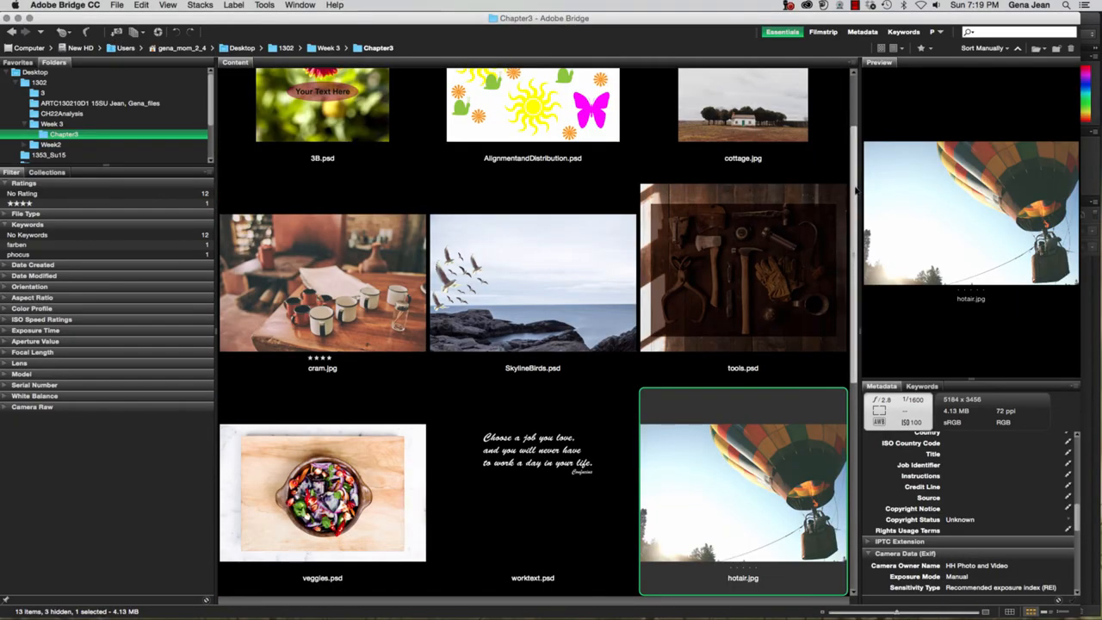
scroll(825, 419, "down", 5)
double_click(825, 418)
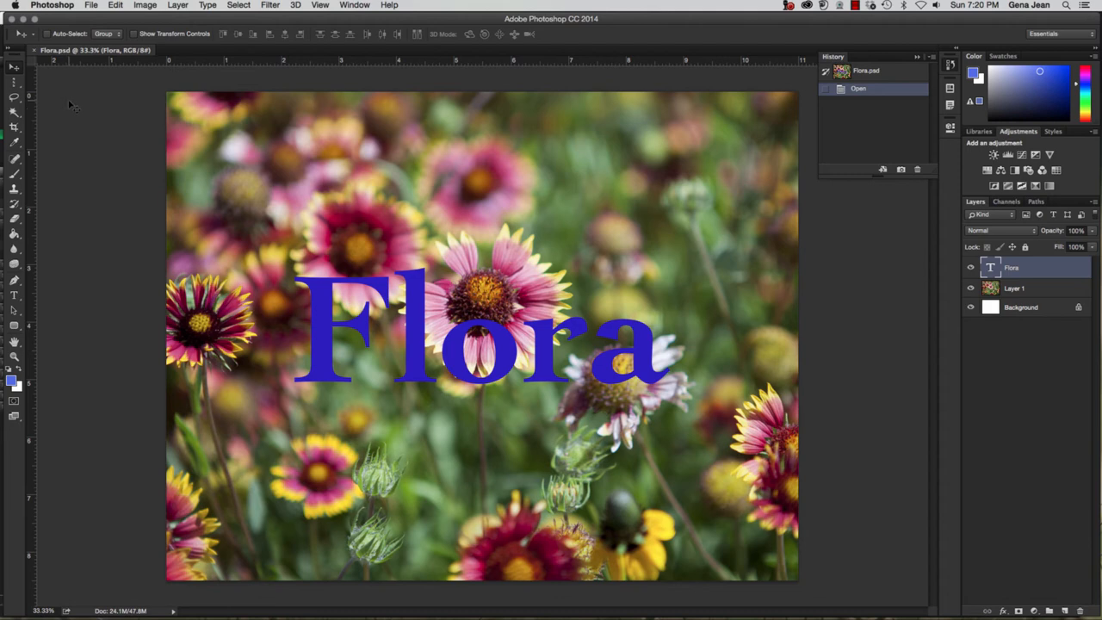
Rasterize the Flora type layer
left_click(205, 5)
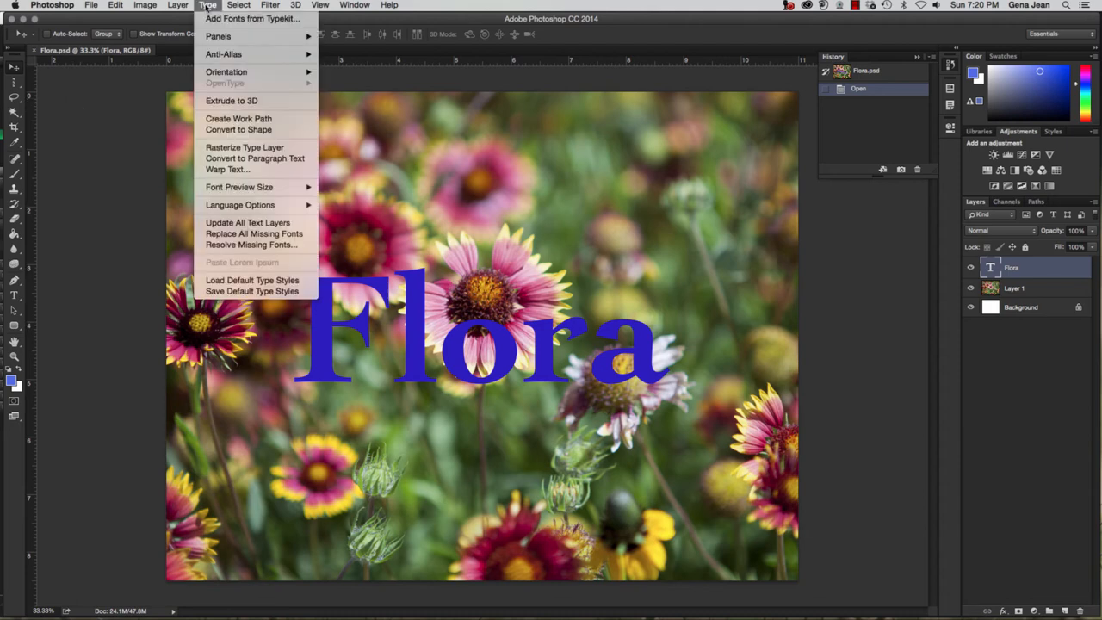
left_click(234, 149)
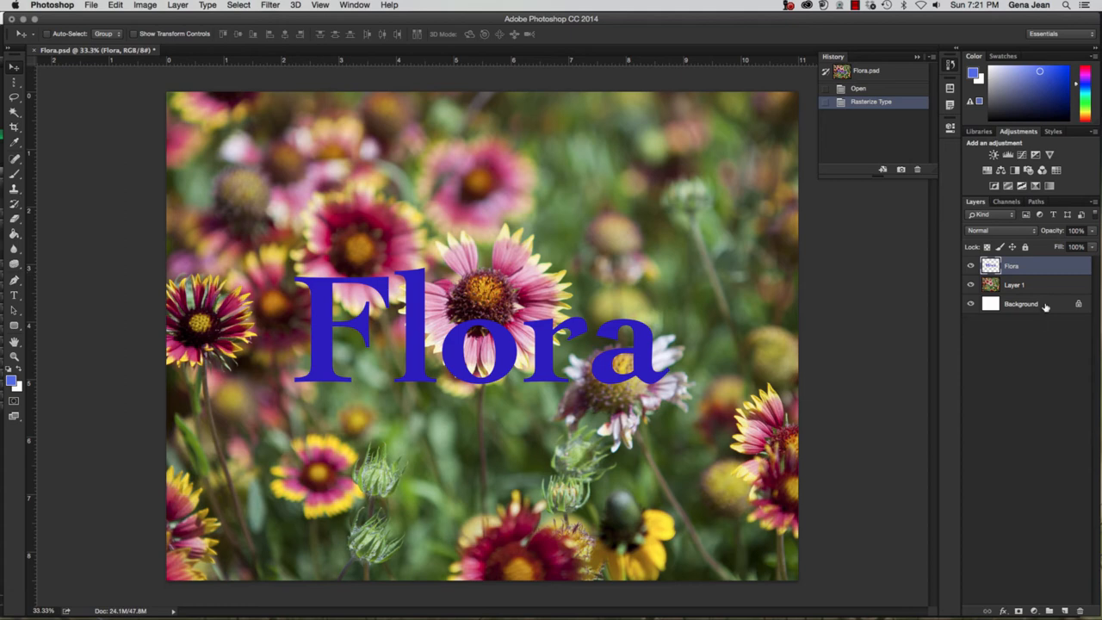
Delete the Background layer and place the Flora layer below Layer 1
left_click_drag(1047, 306, 1085, 610)
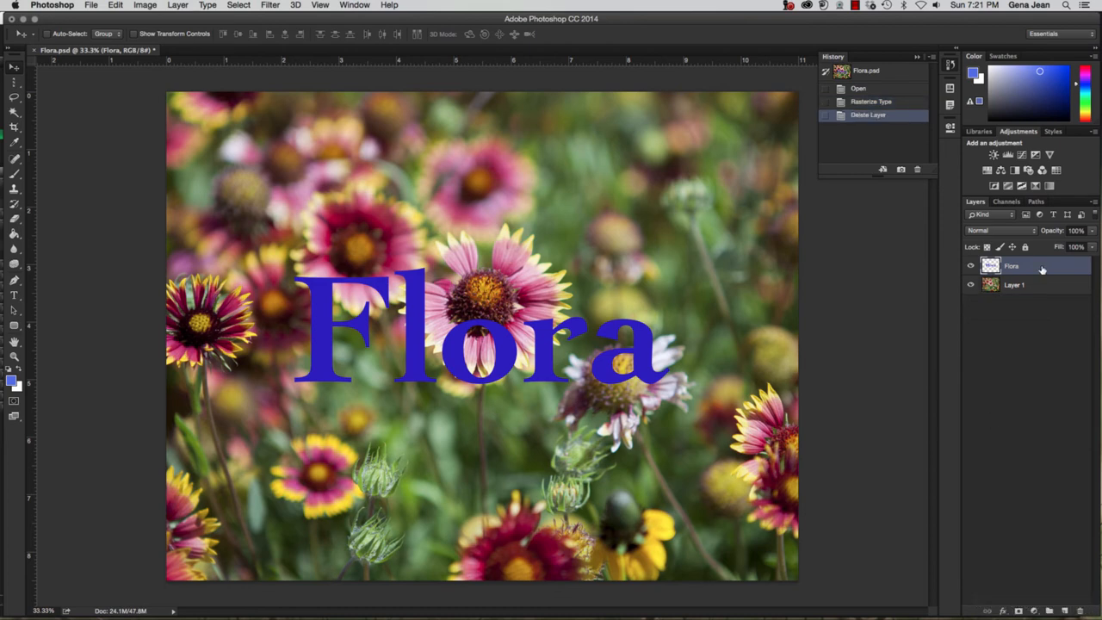
left_click_drag(1042, 269, 1041, 287)
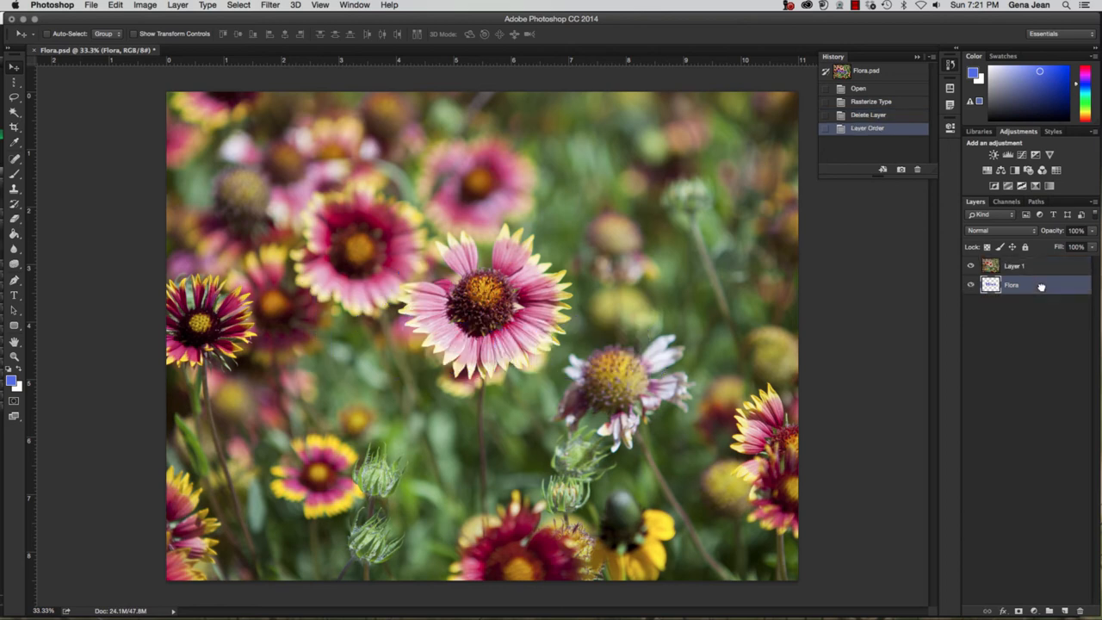
Create a clipping mask that clips the Layer 1 flower photo to the Flora lettering
left_click(1053, 266)
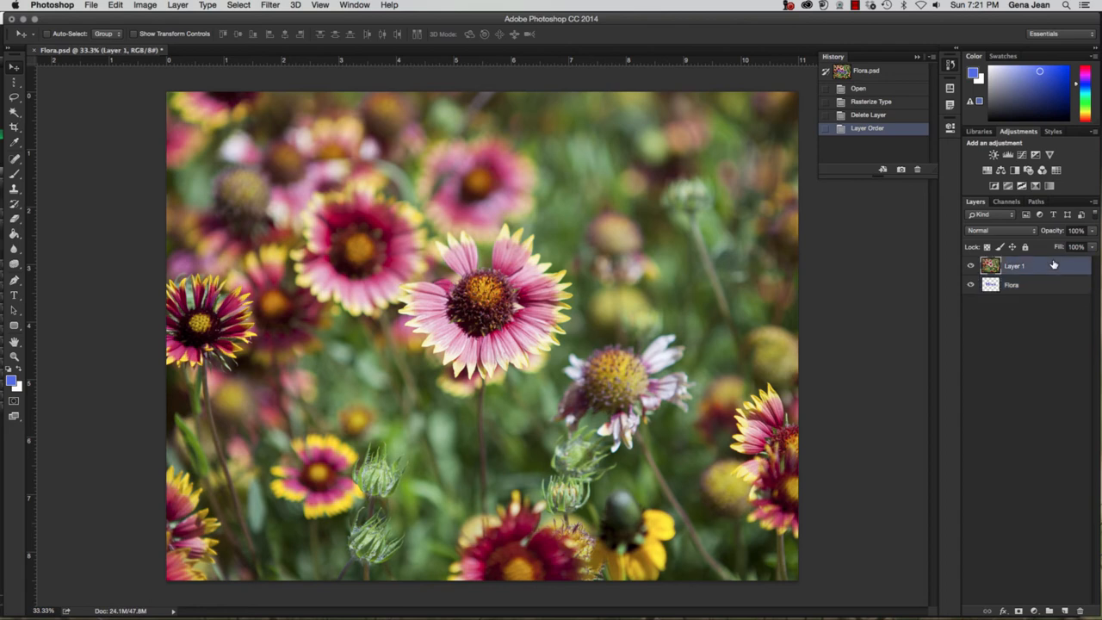
left_click(1094, 203)
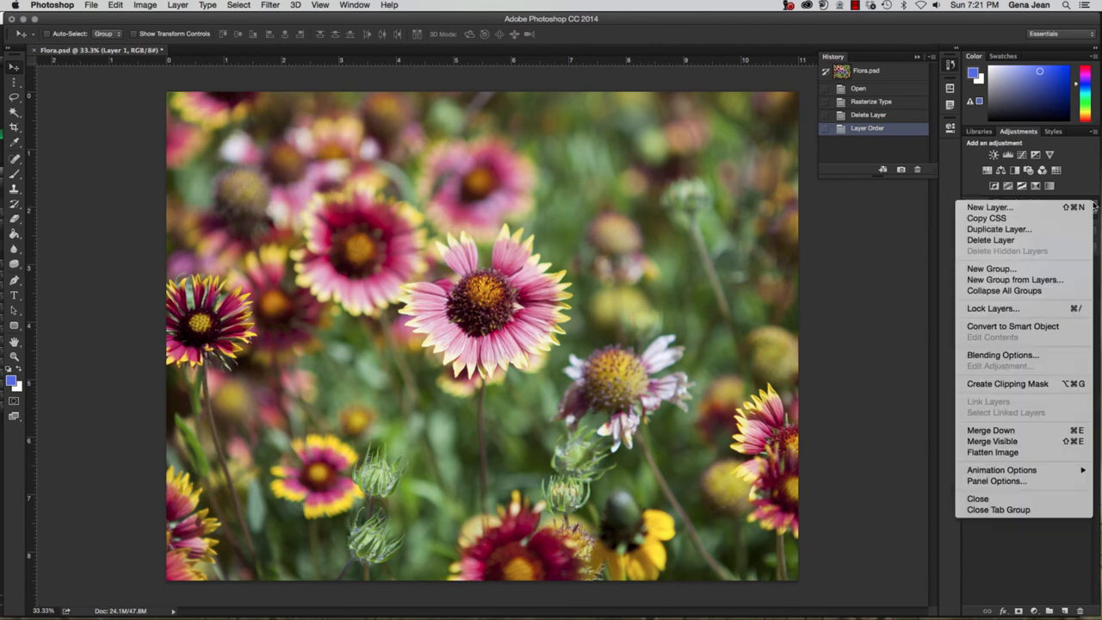
left_click(1030, 384)
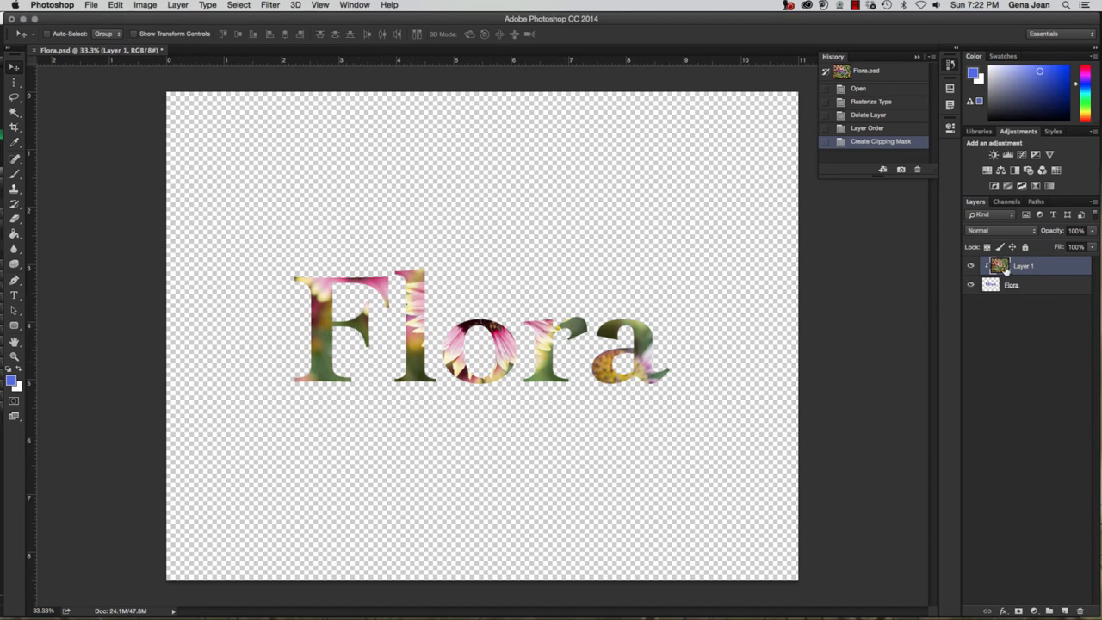
Reposition the flower photo inside the Flora lettering so the large flower's dark center fills the letter o
key("super+t")
left_click_drag(633, 336, 633, 386)
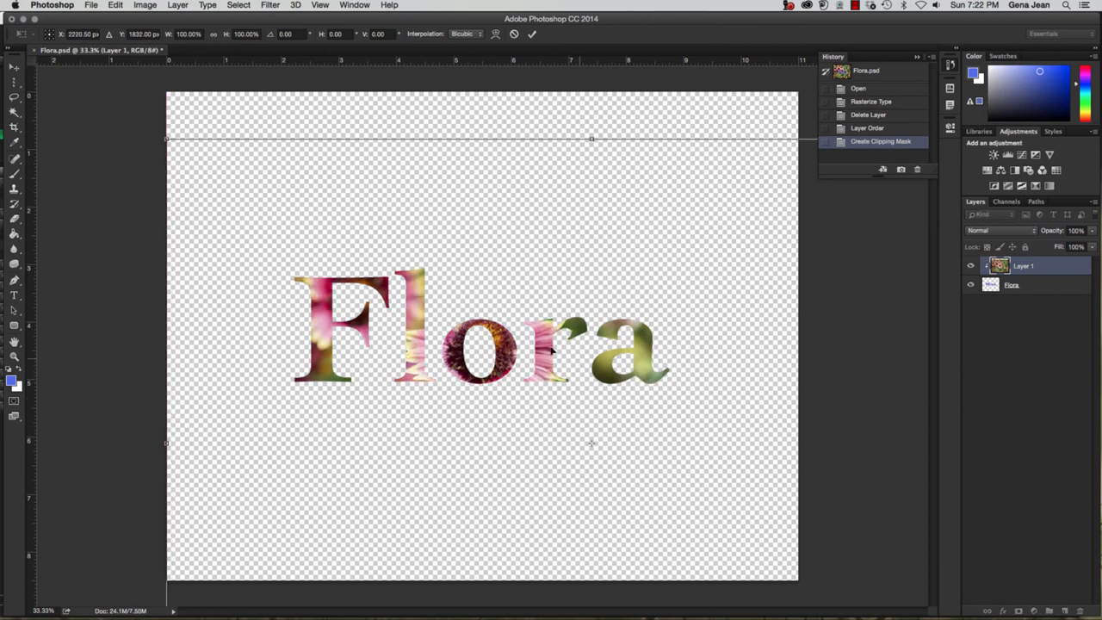
left_click_drag(504, 277, 509, 287)
key("Return")
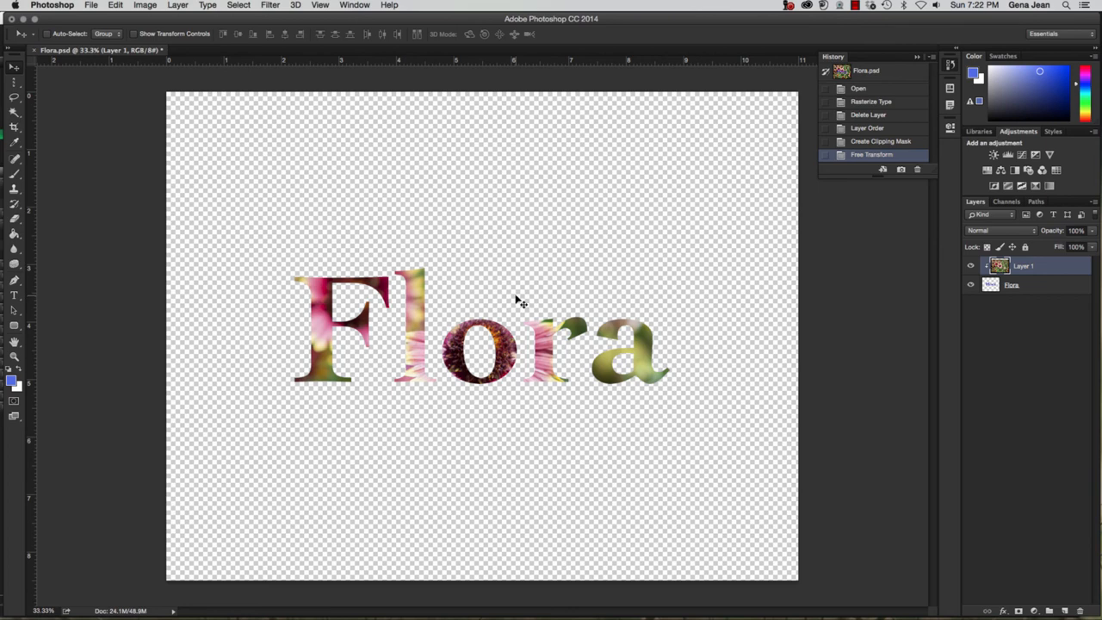
left_click_drag(519, 301, 487, 228)
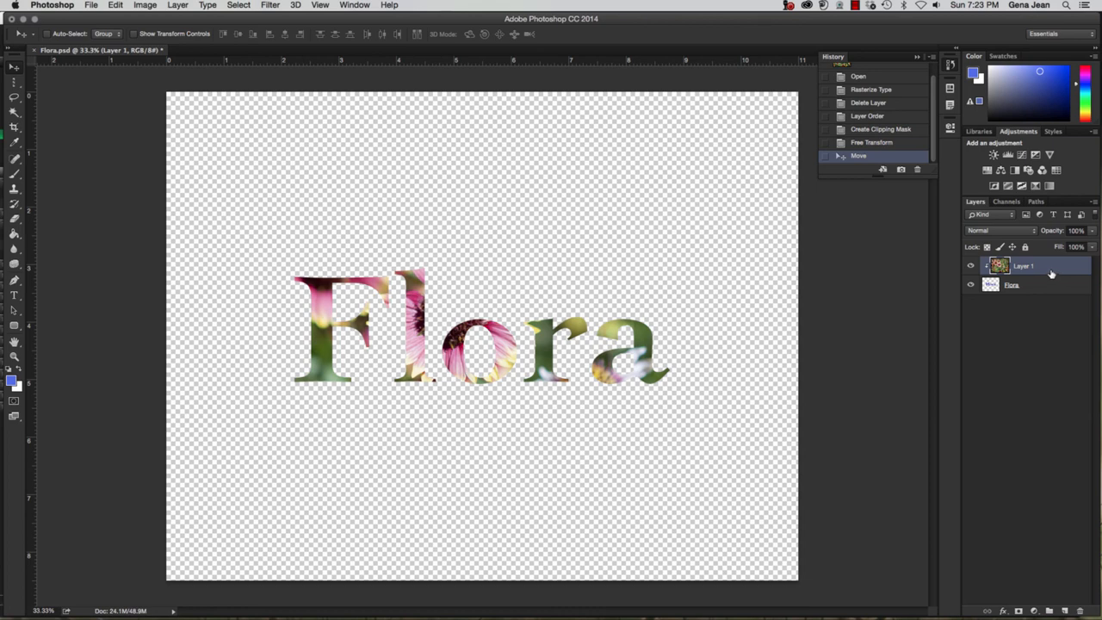
left_click_drag(582, 268, 610, 306)
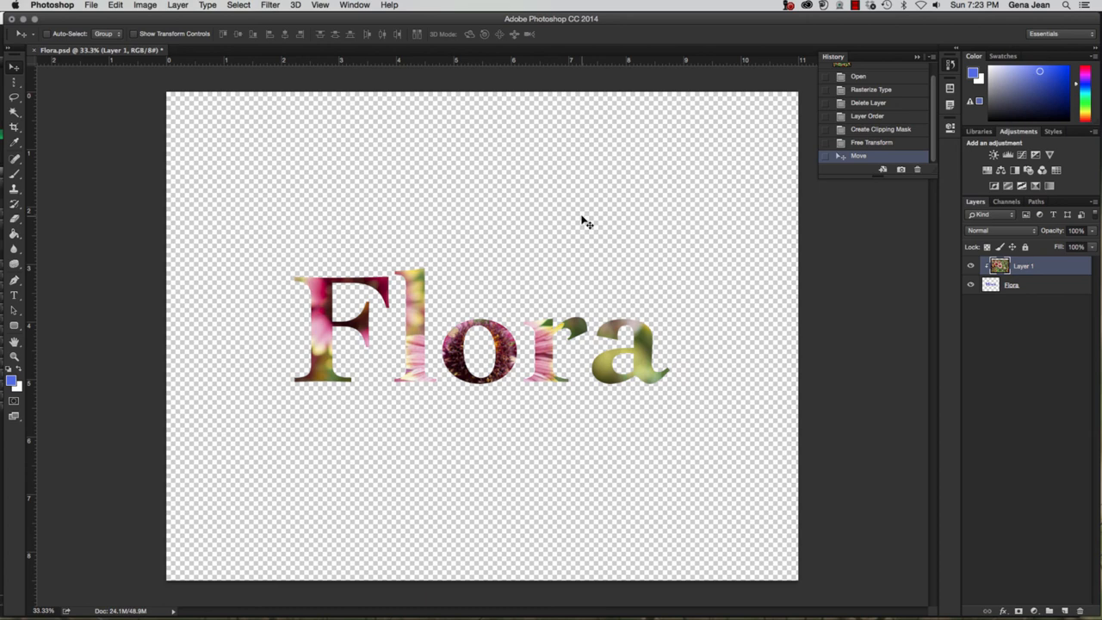
Link Layer 1 and the Flora layer, and group them under the name Flora Clipping Mask
left_click(1063, 296, "shift")
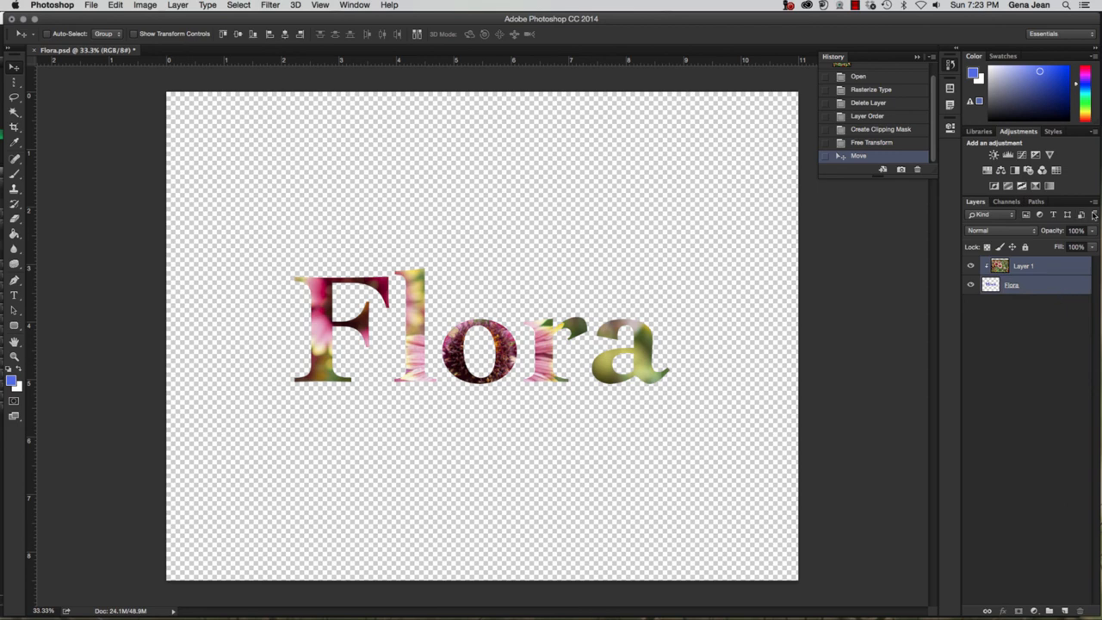
left_click(987, 611)
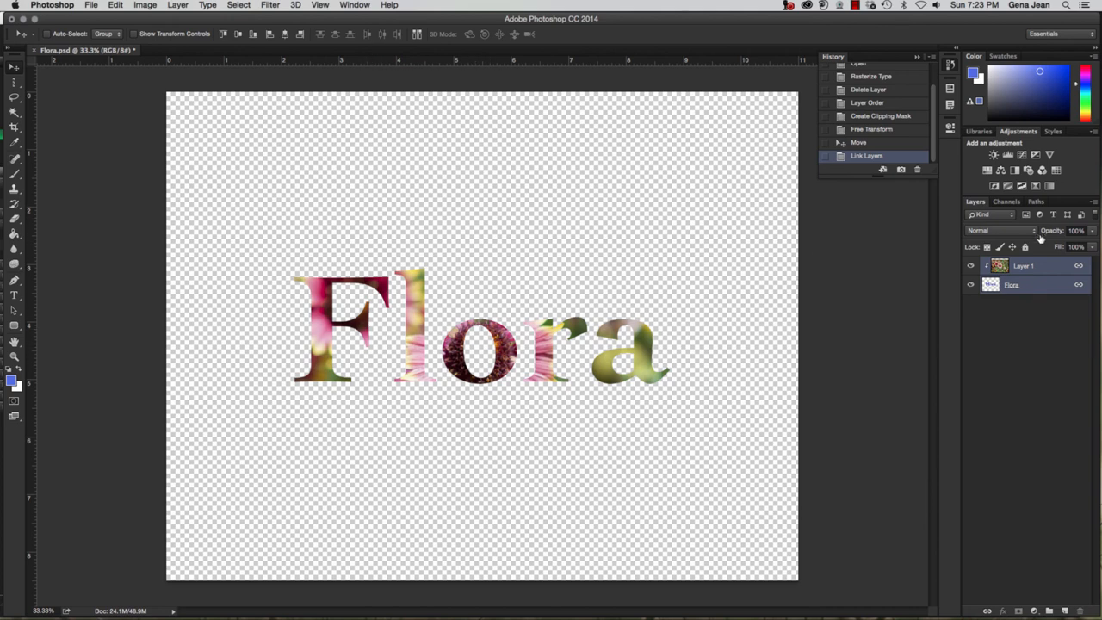
left_click(1094, 202)
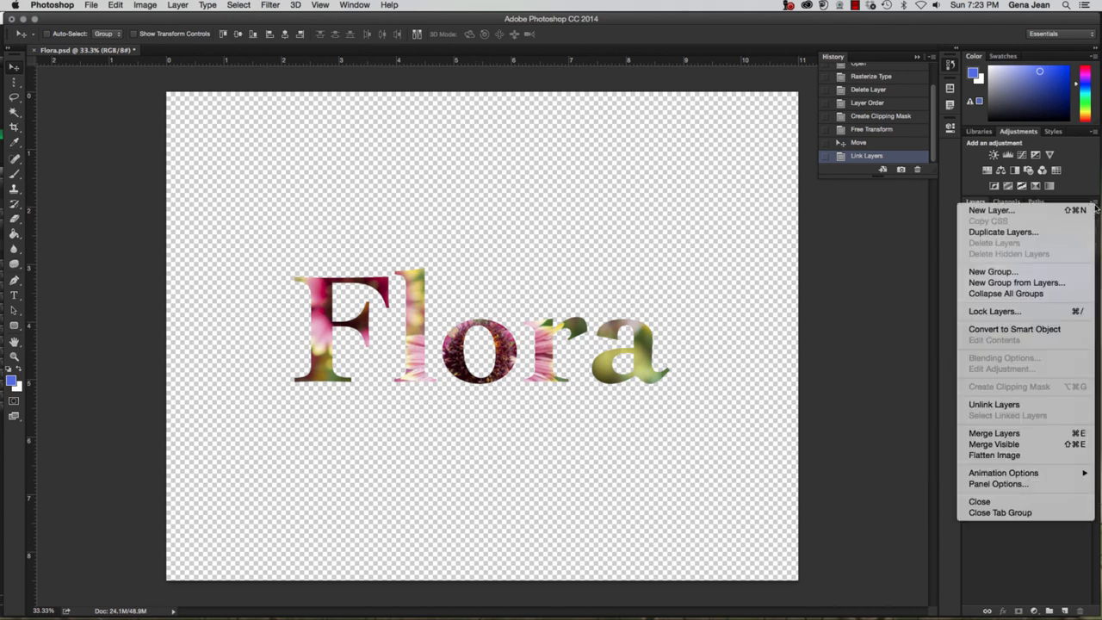
left_click(1036, 283)
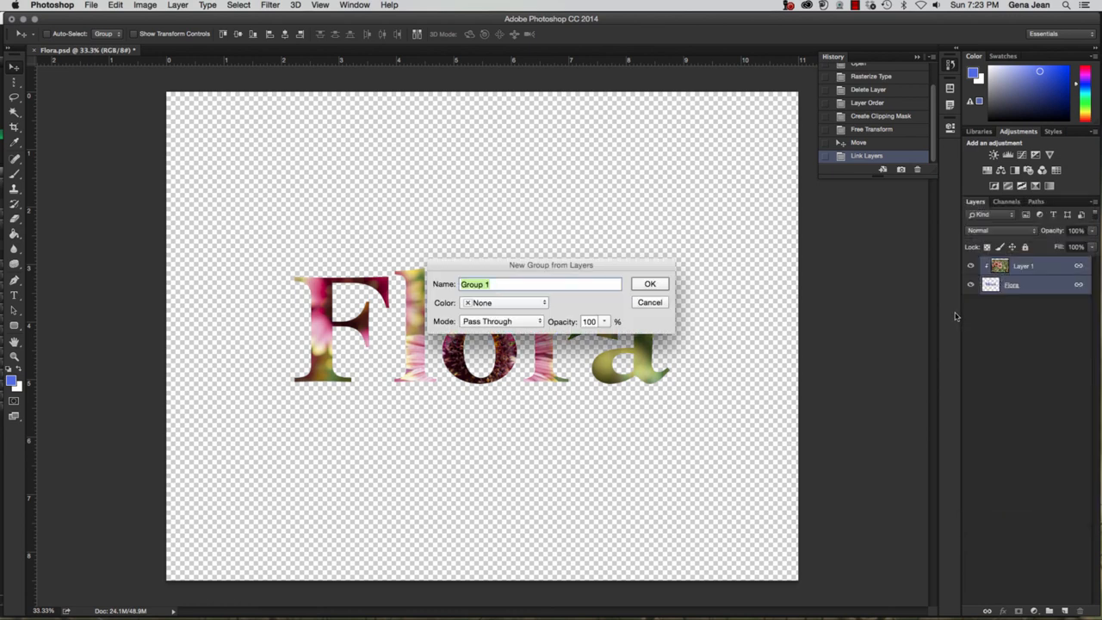
type("Flora CL")
key("BackSpace")
type("lippi")
type("g Mask")
key("Return")
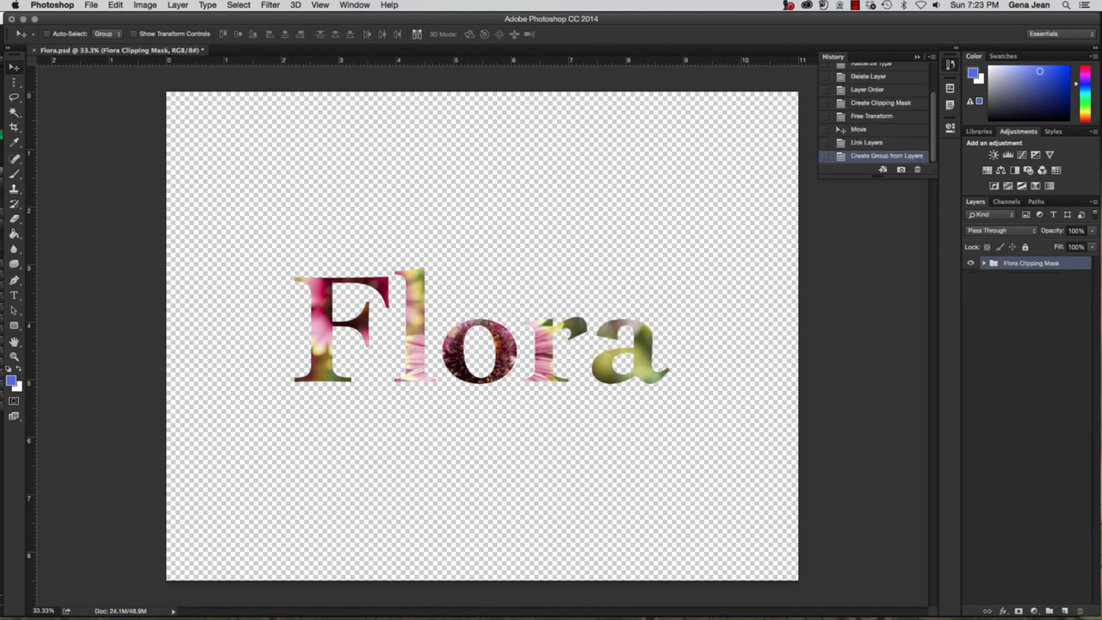
left_click(985, 263)
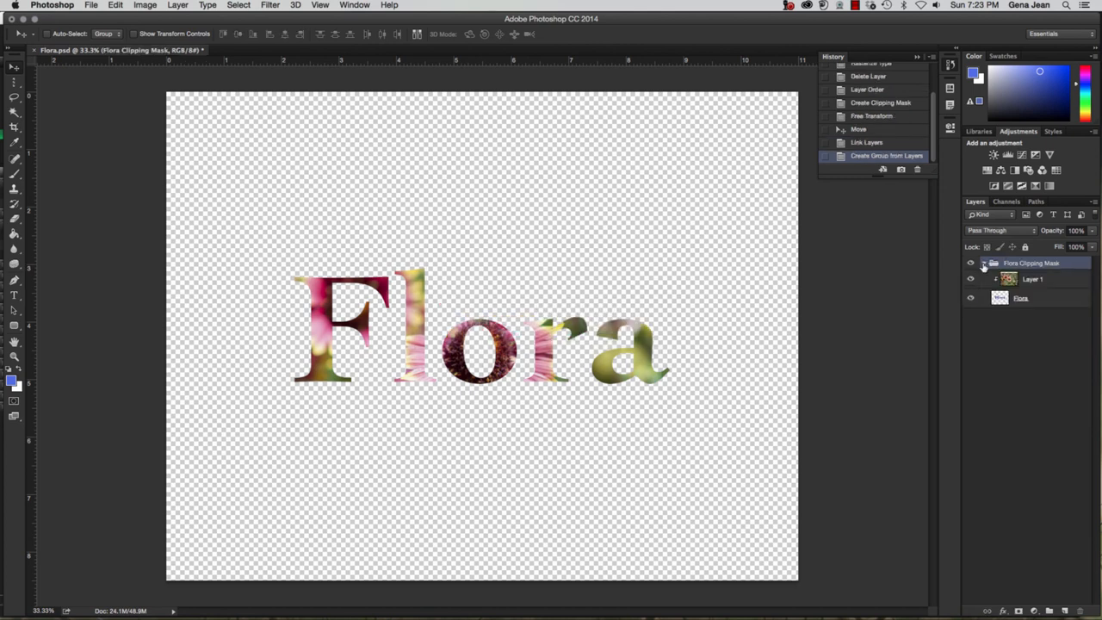
left_click(984, 264)
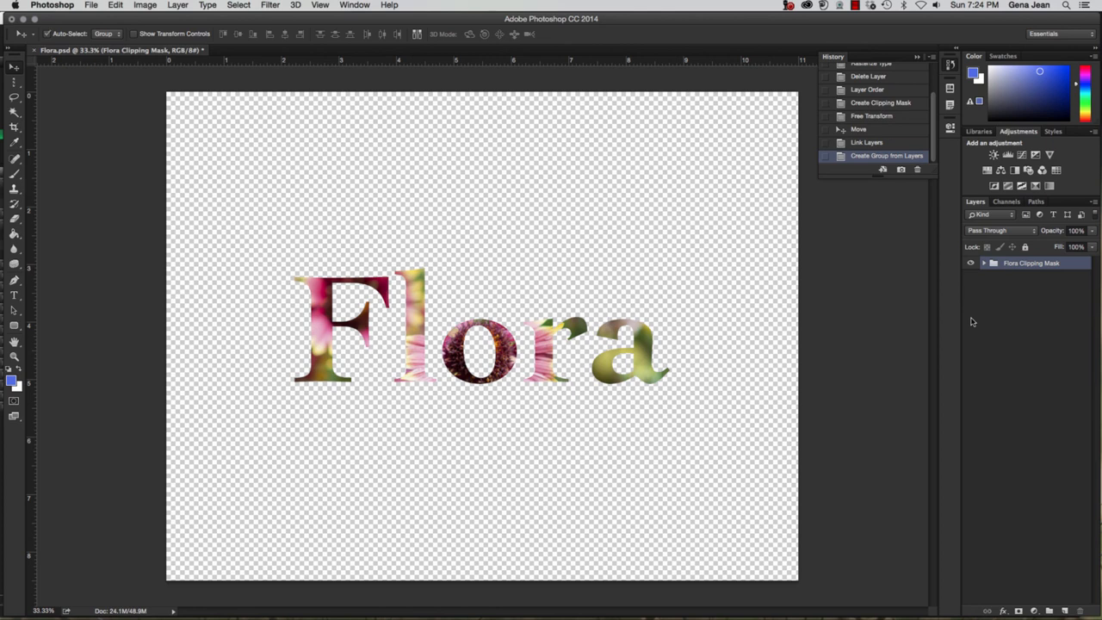
Save the image in Photoshop format in the Chapter3 folder, with 3K and the author's last name before Flora in the file name
key("super+shift+s")
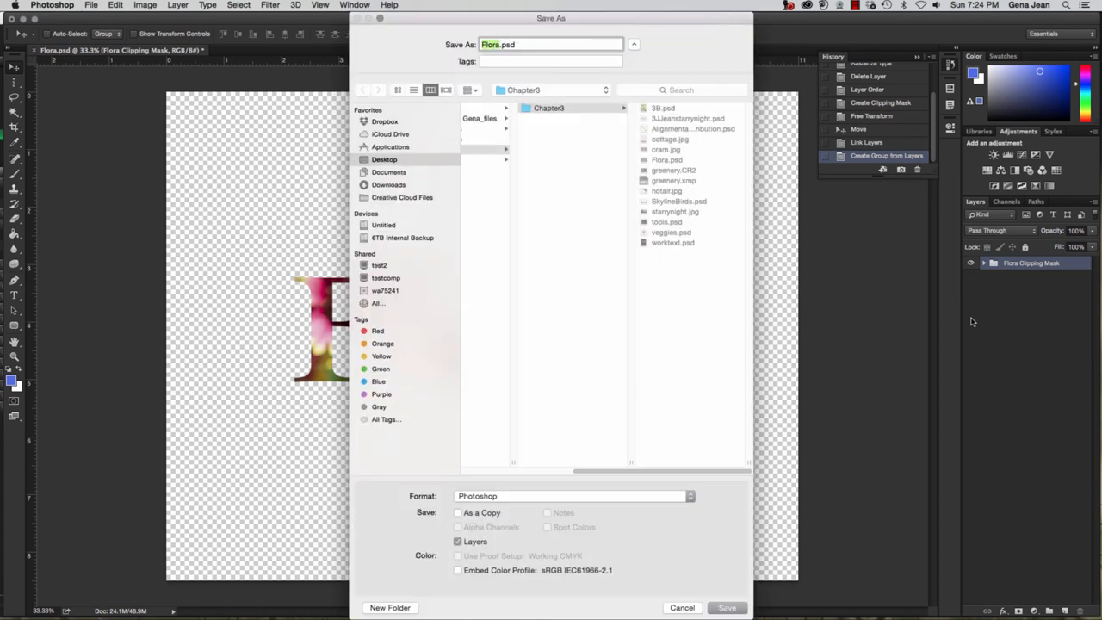
left_click(483, 46)
type("3KJean")
left_click(574, 109)
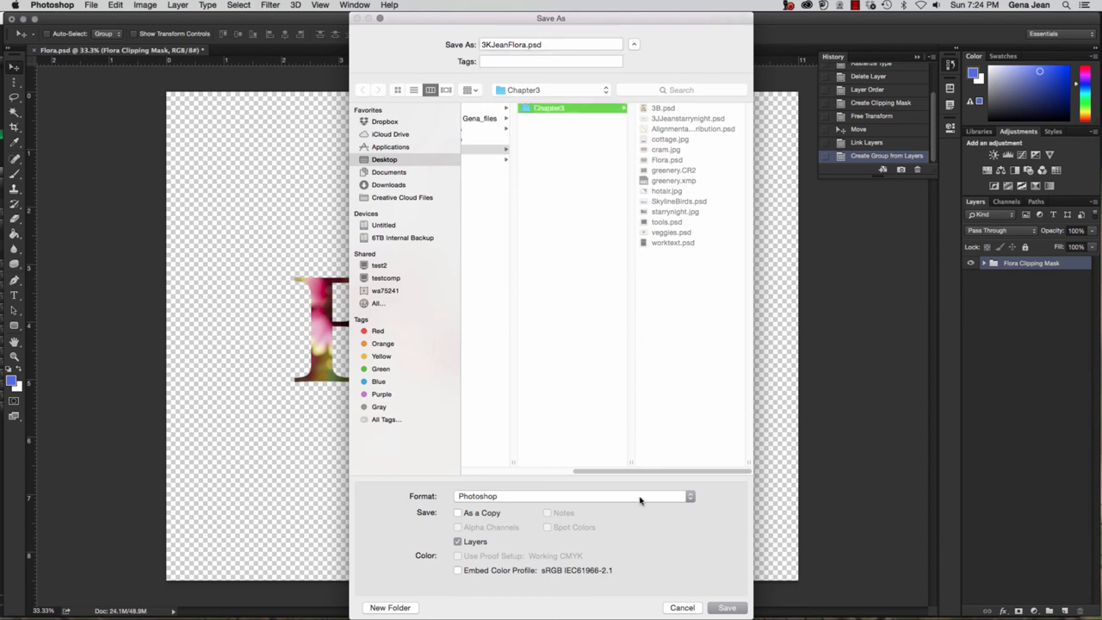
left_click(727, 608)
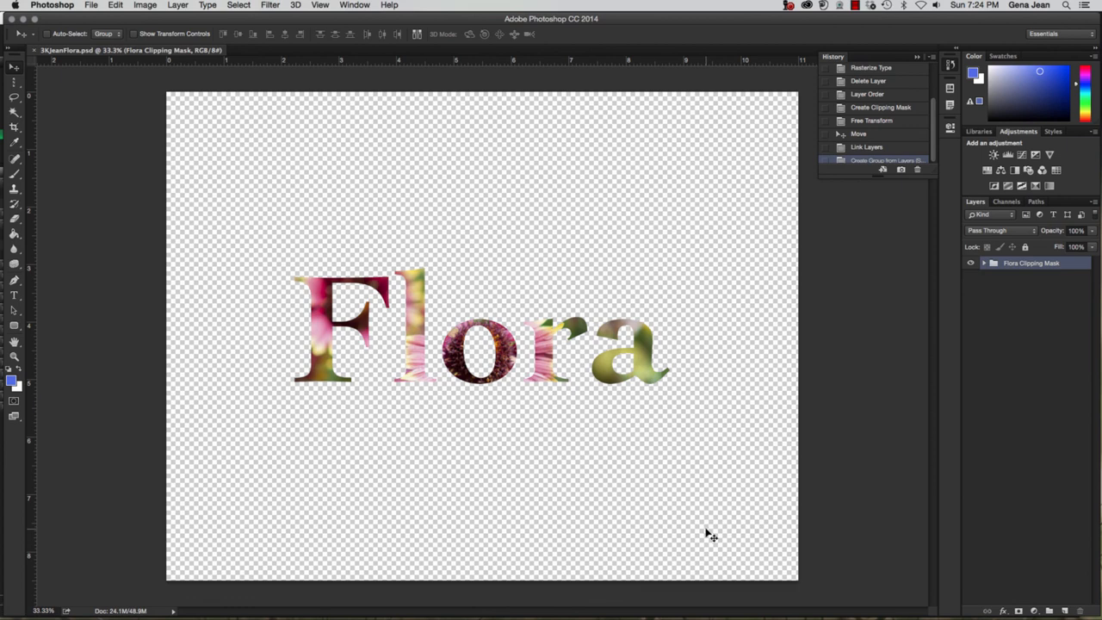